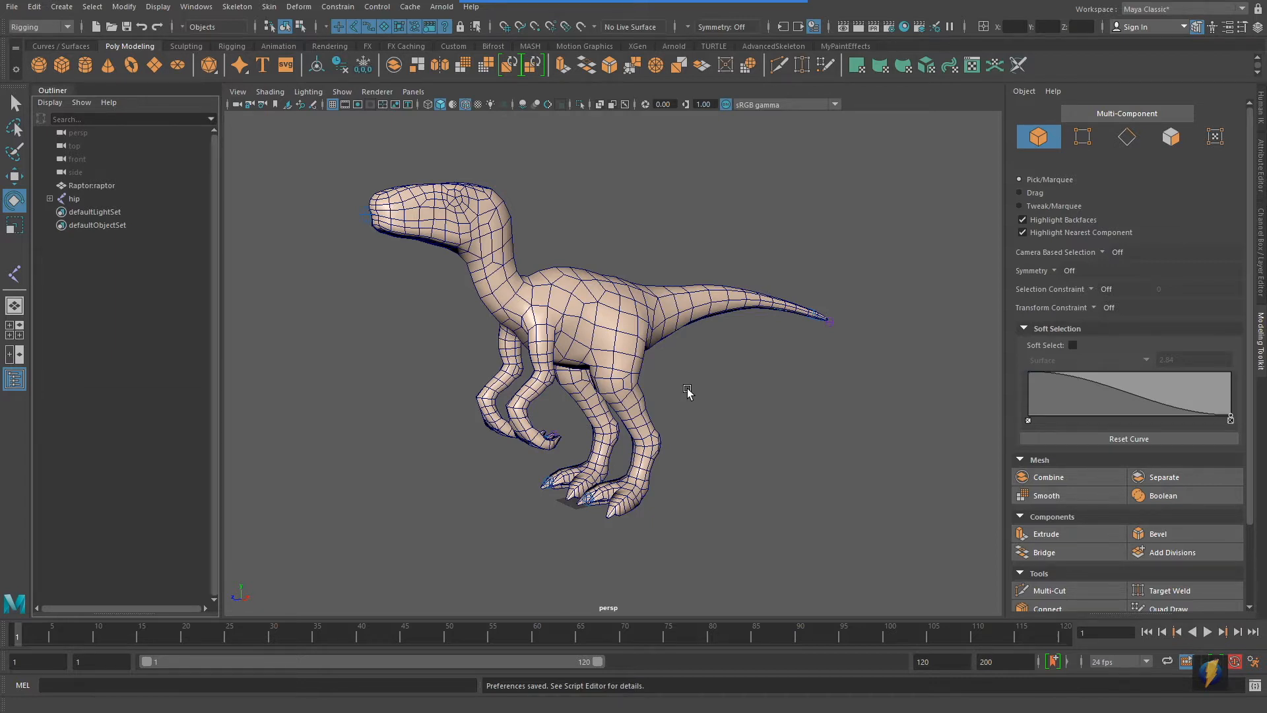
Hide the raptor's polygon mesh in the perspective view so the skeleton inside can be inspected
{"action": "left_click_drag", "start_coordinate": [840, 292], "coordinate": [522, 328], "text": "alt"}
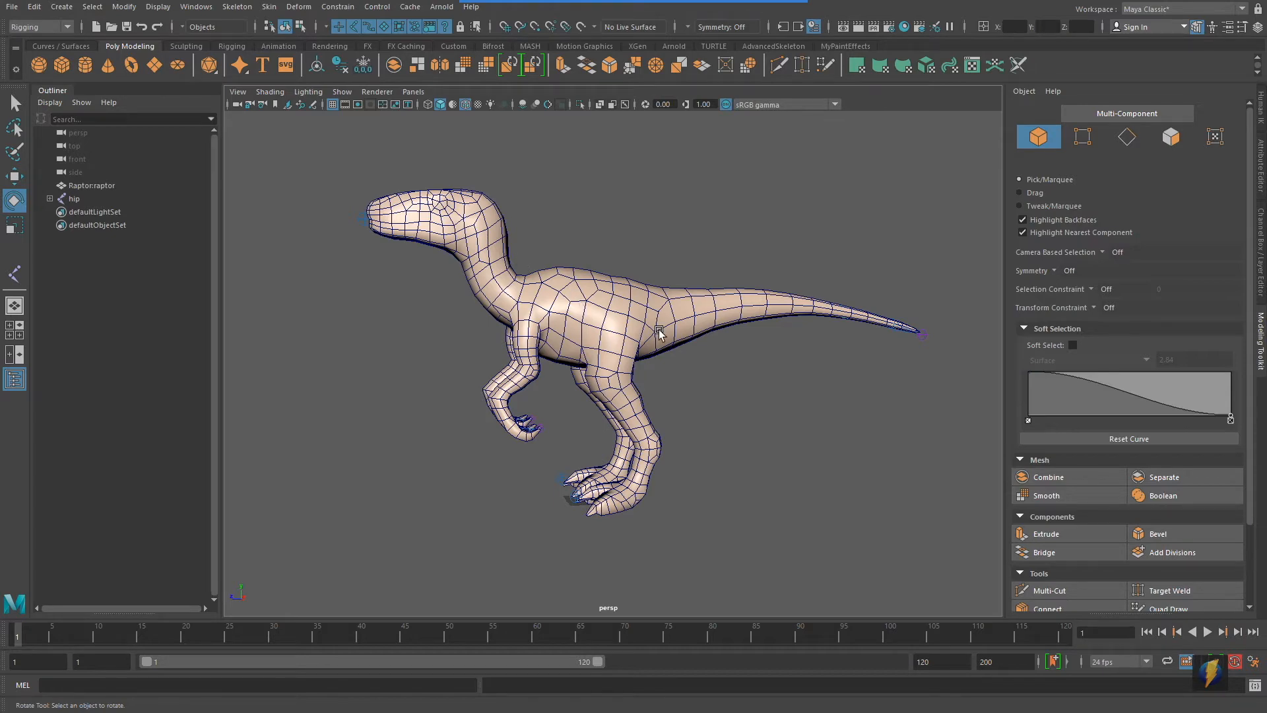
{"action": "left_click_drag", "start_coordinate": [518, 332], "coordinate": [562, 337], "text": "alt"}
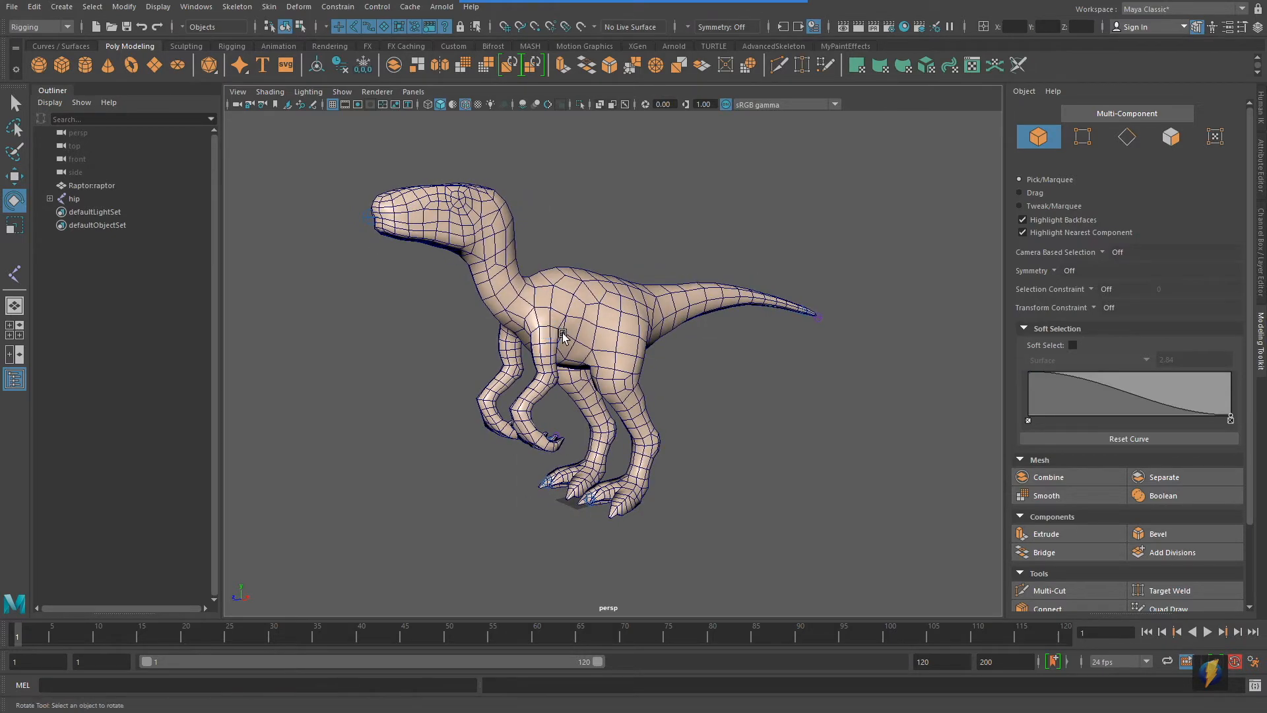
{"action": "mouse_move", "coordinate": [689, 429]}
{"action": "left_mouse_down", "text": "alt"}
{"action": "mouse_move", "coordinate": [726, 432]}
{"action": "mouse_move", "coordinate": [704, 433]}
{"action": "mouse_move", "coordinate": [687, 407]}
{"action": "left_mouse_up", "text": "alt"}
{"action": "right_click_drag", "start_coordinate": [703, 424], "coordinate": [719, 436], "text": "alt"}
{"action": "mouse_move", "coordinate": [763, 424]}
{"action": "left_mouse_down", "text": "alt"}
{"action": "mouse_move", "coordinate": [729, 421]}
{"action": "mouse_move", "coordinate": [766, 424]}
{"action": "mouse_move", "coordinate": [755, 418]}
{"action": "left_mouse_up", "text": "alt"}
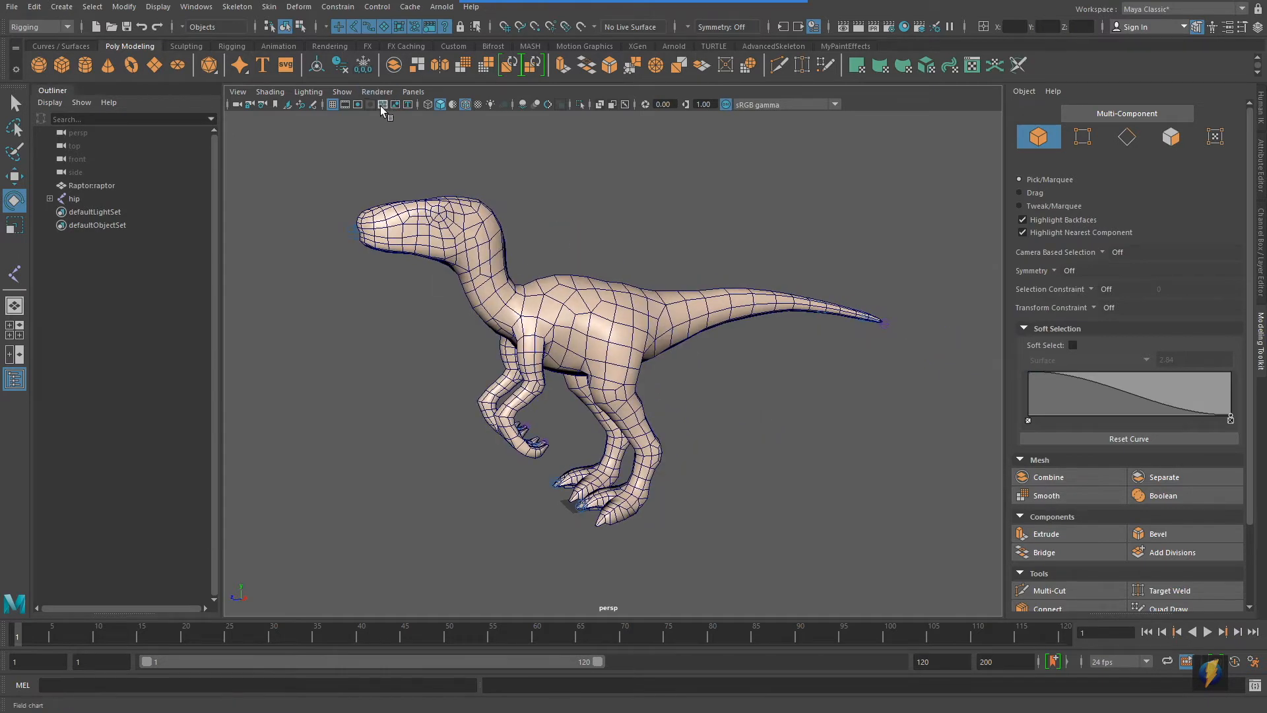
{"action": "left_click", "coordinate": [341, 93]}
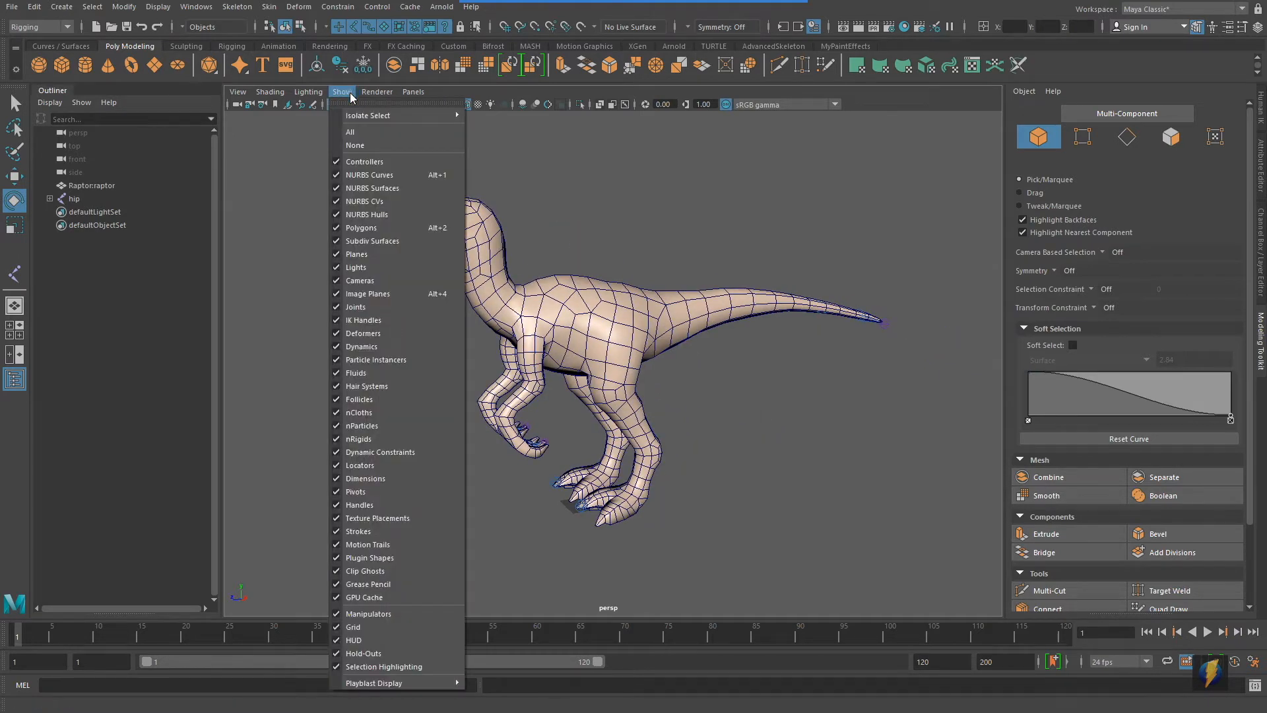
{"action": "left_click", "coordinate": [361, 228]}
Select the skeleton's root joint, hip, and examine how the spine, tail and leg chains branch from it
{"action": "left_click_drag", "start_coordinate": [670, 365], "coordinate": [610, 334], "text": "alt"}
{"action": "left_click", "coordinate": [610, 335]}
{"action": "left_click_drag", "start_coordinate": [636, 384], "coordinate": [678, 386], "text": "alt"}
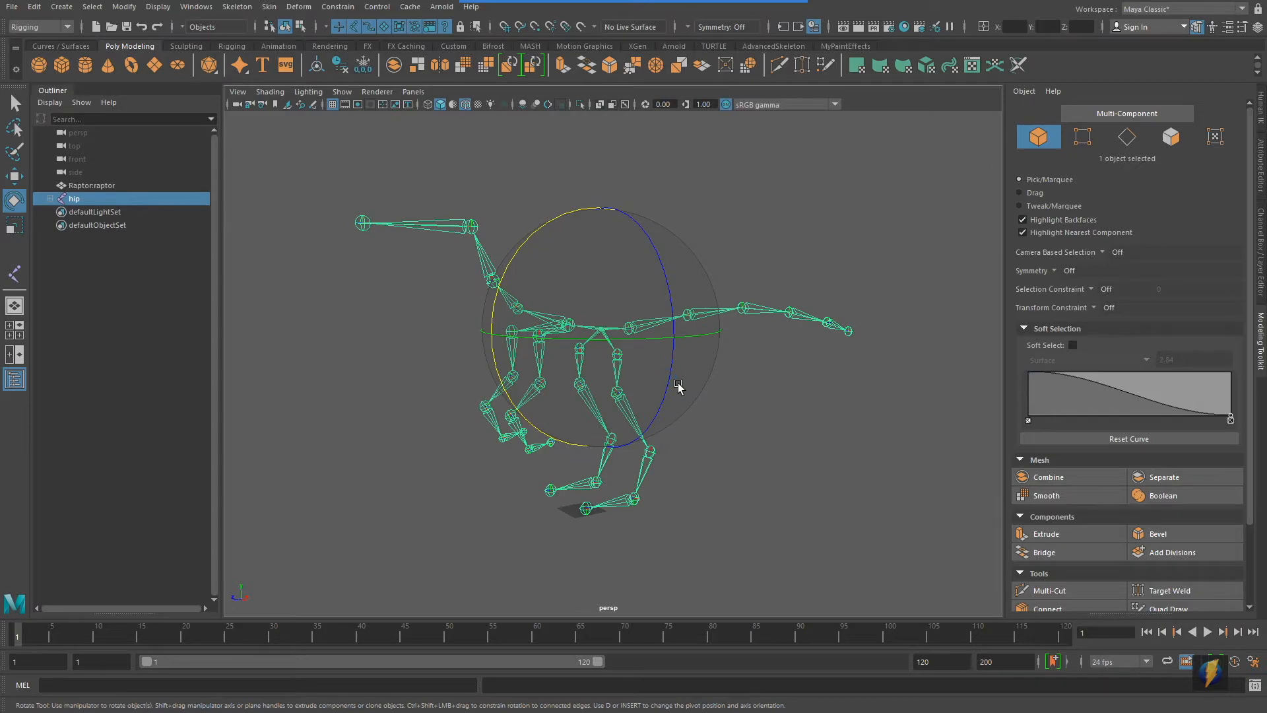
{"action": "left_click_drag", "start_coordinate": [655, 383], "coordinate": [611, 409], "text": "alt"}
{"action": "left_click", "coordinate": [774, 430]}
{"action": "left_click", "coordinate": [599, 326]}
{"action": "mouse_move", "coordinate": [705, 375]}
{"action": "left_mouse_down", "text": "alt"}
{"action": "mouse_move", "coordinate": [736, 369]}
{"action": "mouse_move", "coordinate": [701, 370]}
{"action": "left_mouse_up", "text": "alt"}
{"action": "right_click_drag", "start_coordinate": [705, 371], "coordinate": [881, 392], "text": "alt"}
{"action": "left_click_drag", "start_coordinate": [882, 393], "coordinate": [825, 393], "text": "alt"}
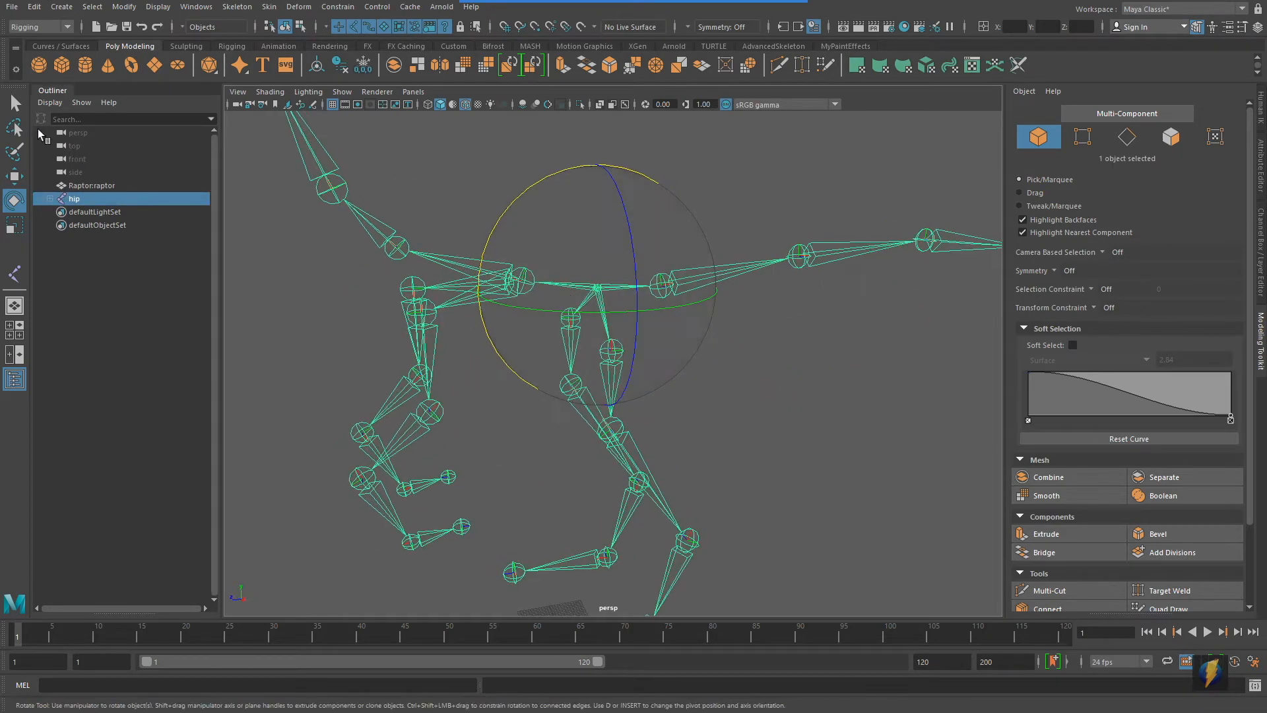
Expand the hip hierarchy and inspect its child branches by selecting the spine01, tail_1 and L_leg_1 joints
{"action": "left_click", "coordinate": [46, 198], "text": "shift"}
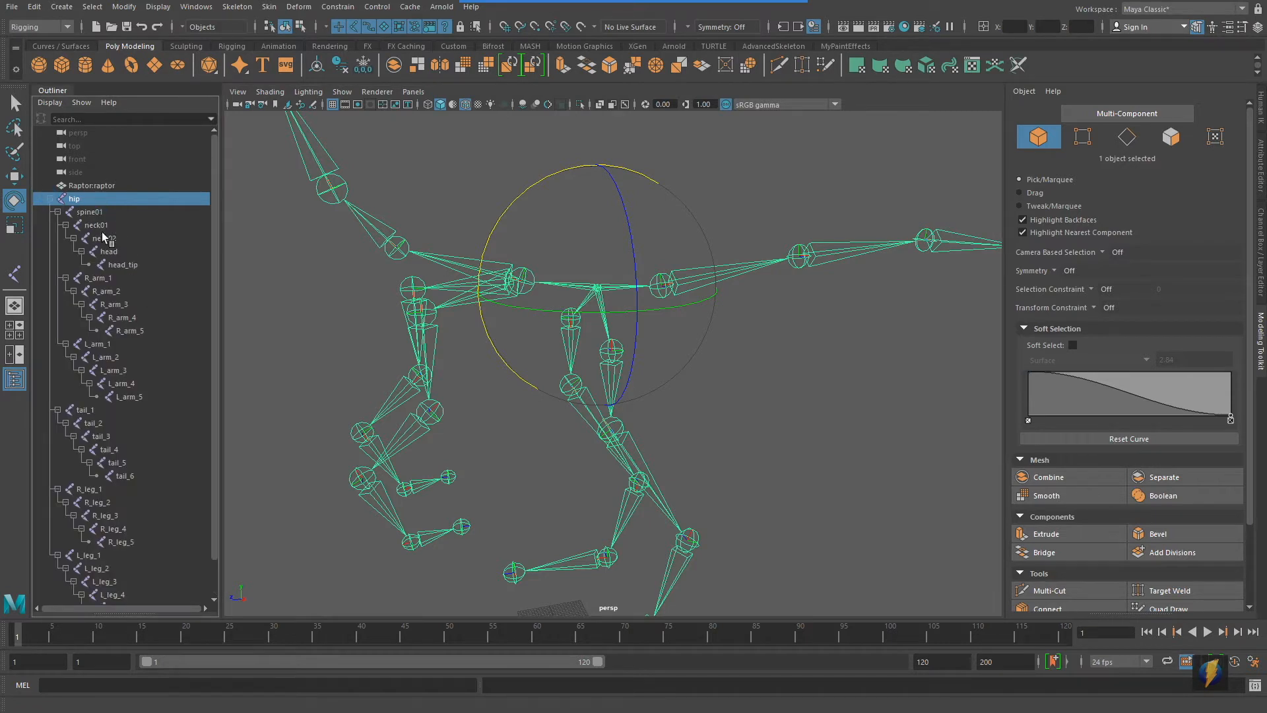
{"action": "left_click", "coordinate": [91, 212]}
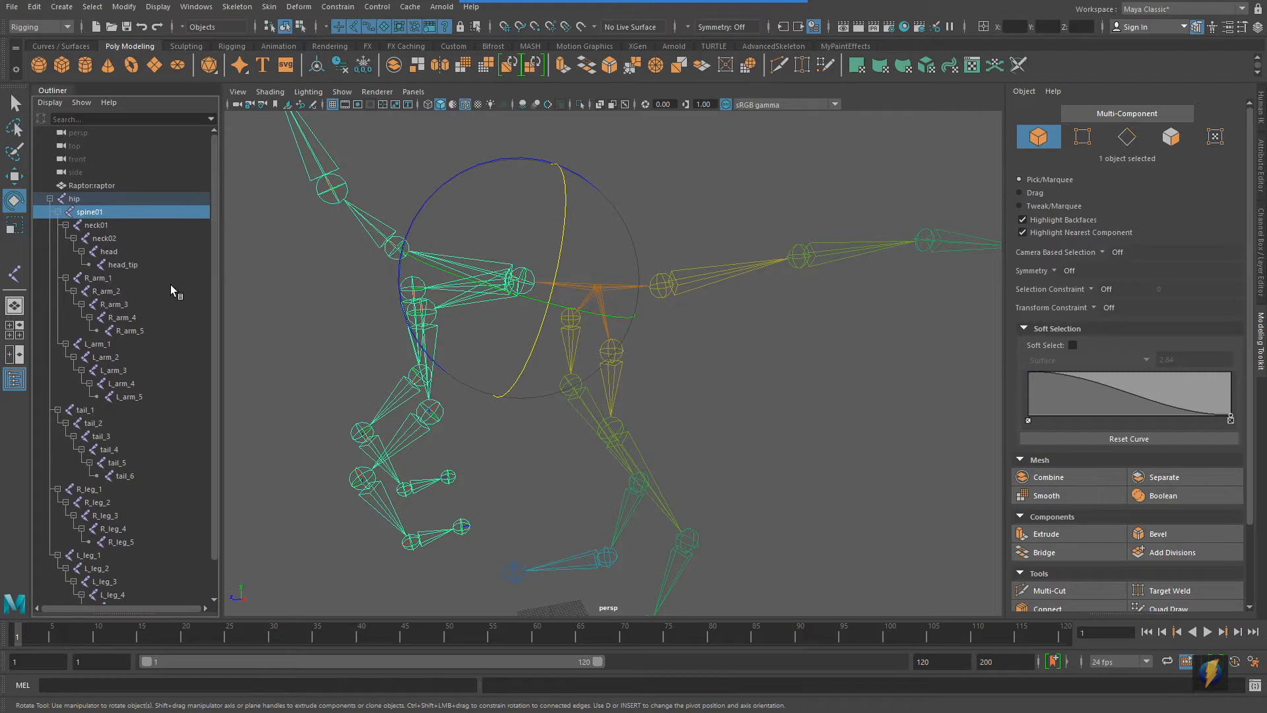
{"action": "left_click", "coordinate": [687, 279]}
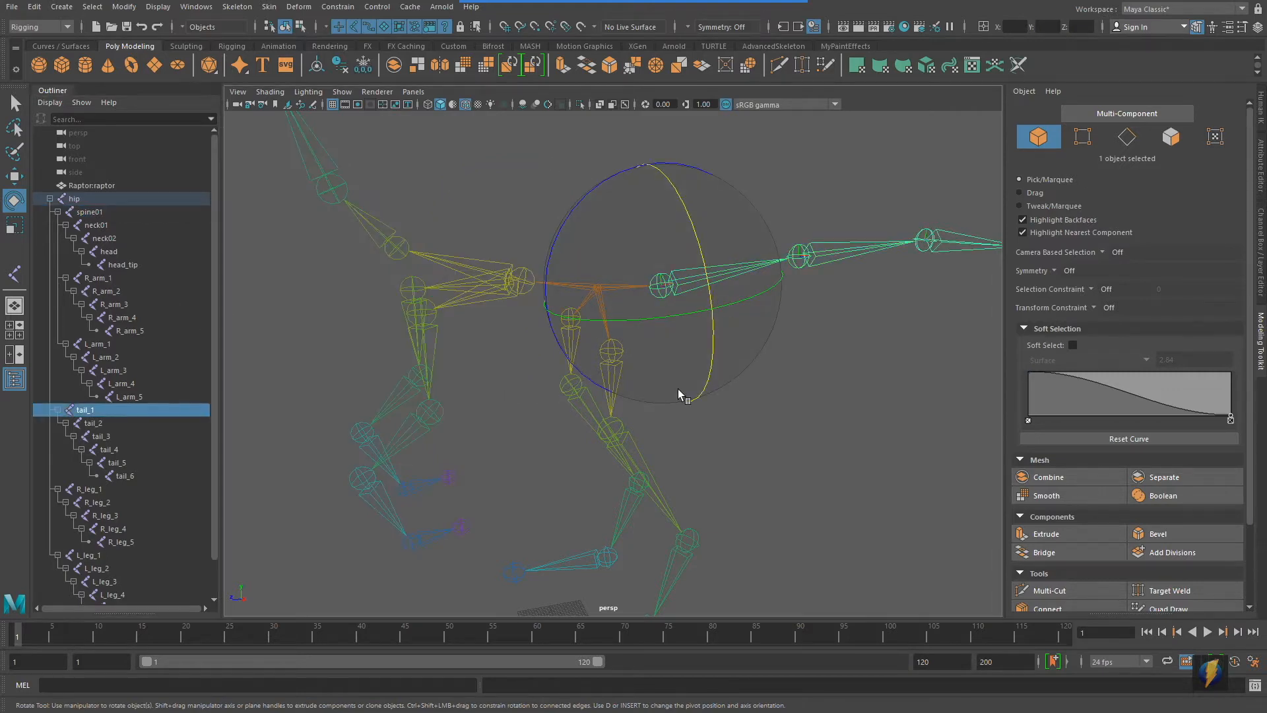
{"action": "left_click_drag", "start_coordinate": [605, 431], "coordinate": [632, 427], "text": "alt"}
{"action": "left_click", "coordinate": [785, 438]}
{"action": "left_click", "coordinate": [622, 388]}
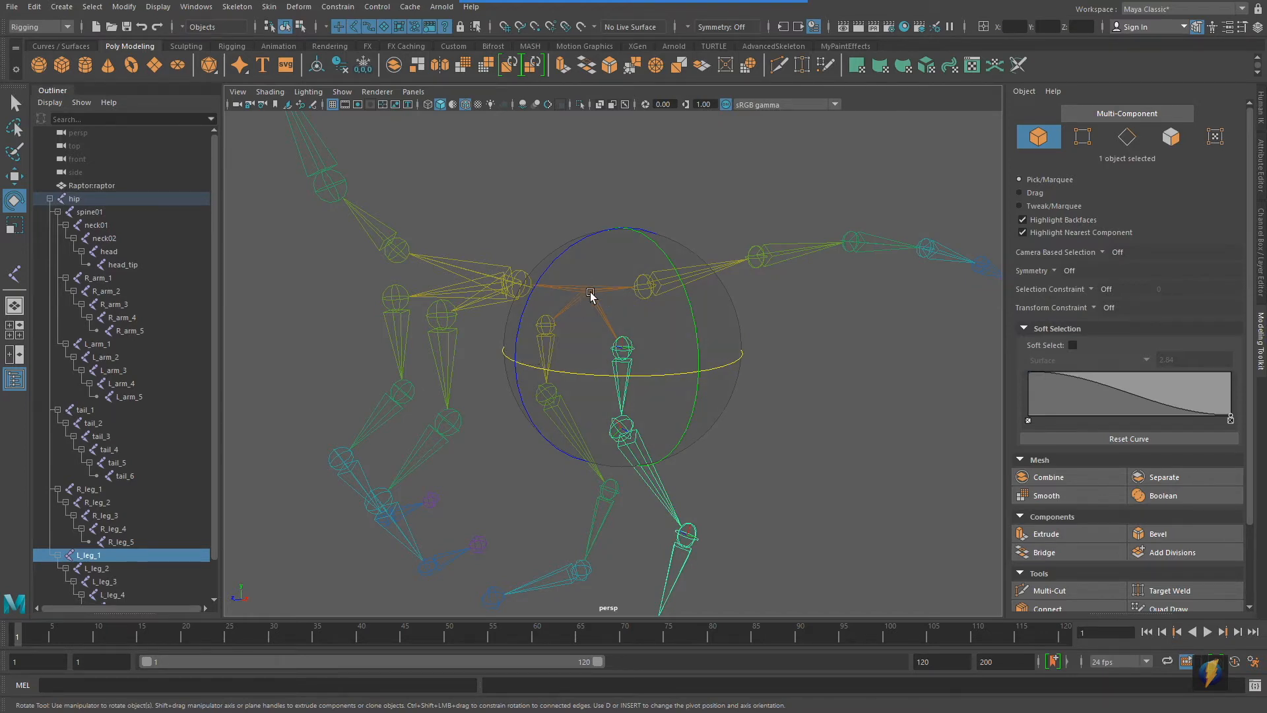
Select the spine01 joint and examine the neck and arm chains parented beneath it
{"action": "right_click_drag", "start_coordinate": [745, 360], "coordinate": [606, 358], "text": "alt"}
{"action": "left_click_drag", "start_coordinate": [606, 357], "coordinate": [573, 357], "text": "alt"}
{"action": "left_click", "coordinate": [539, 156]}
{"action": "left_click_drag", "start_coordinate": [564, 276], "coordinate": [553, 281], "text": "alt"}
{"action": "left_click", "coordinate": [564, 310]}
{"action": "left_click_drag", "start_coordinate": [624, 310], "coordinate": [617, 342], "text": "alt"}
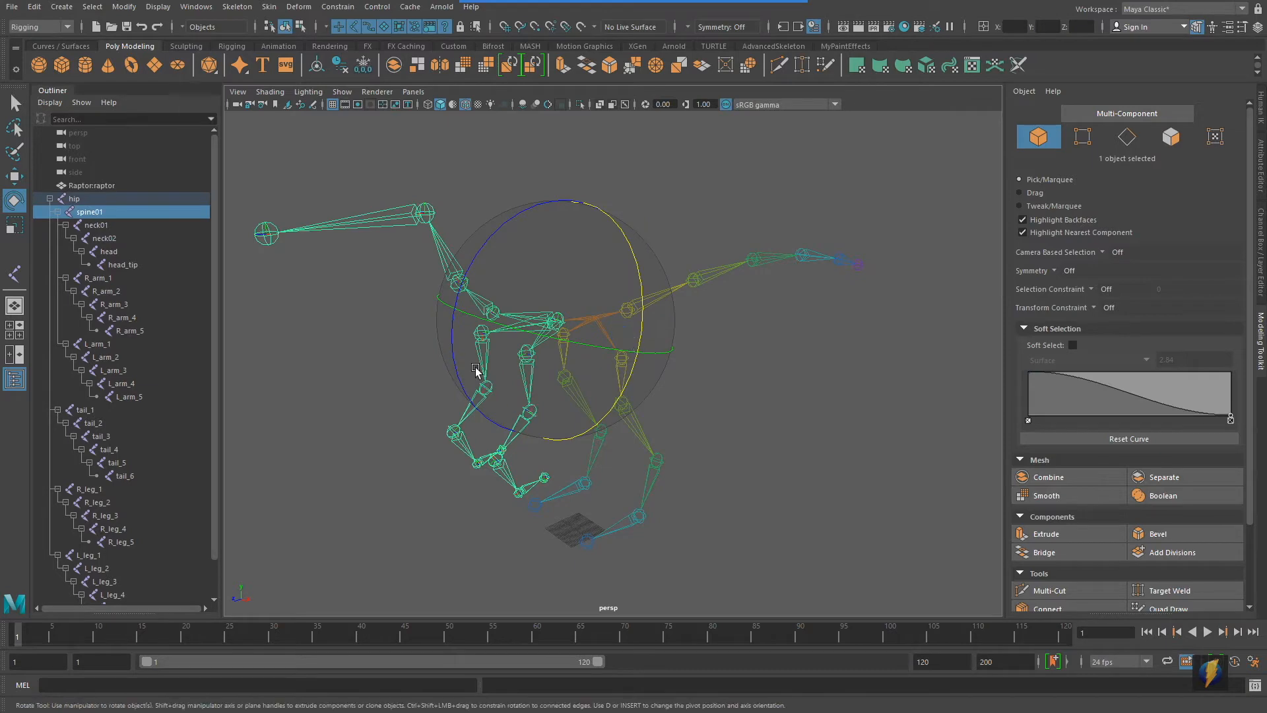
{"action": "left_click_drag", "start_coordinate": [665, 426], "coordinate": [588, 418], "text": "alt"}
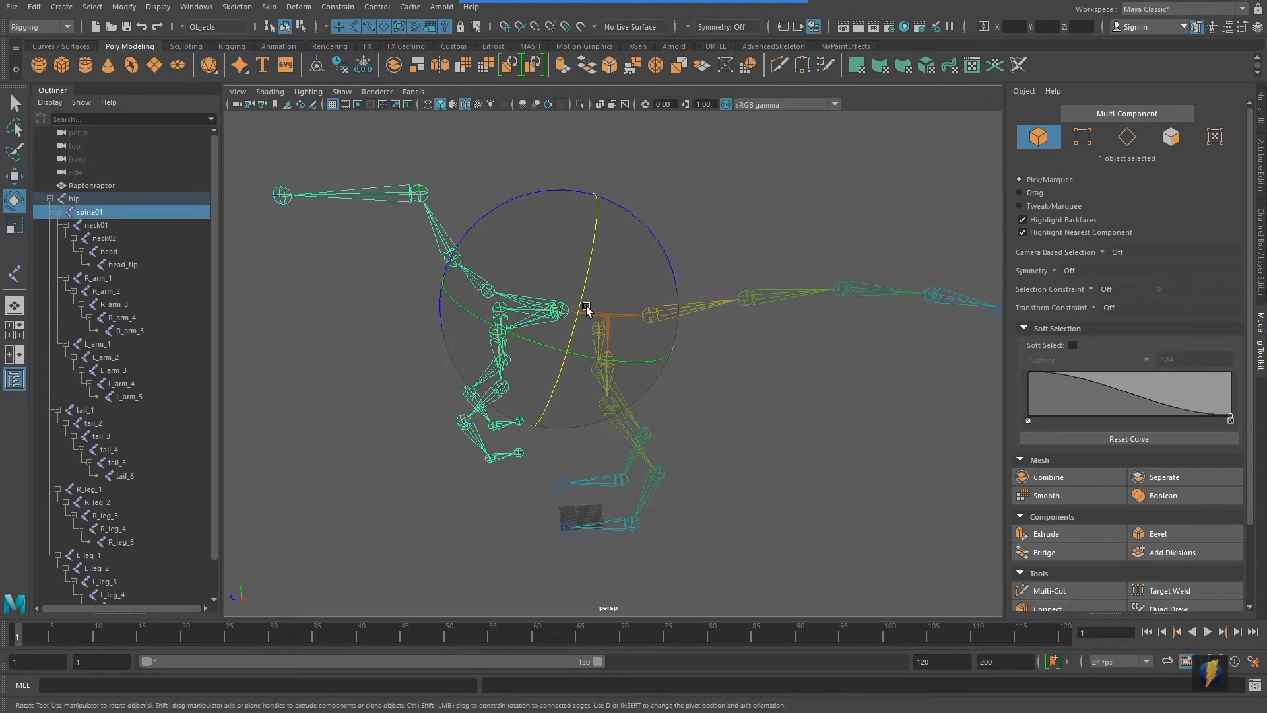
{"action": "left_click_drag", "start_coordinate": [750, 416], "coordinate": [635, 419], "text": "alt"}
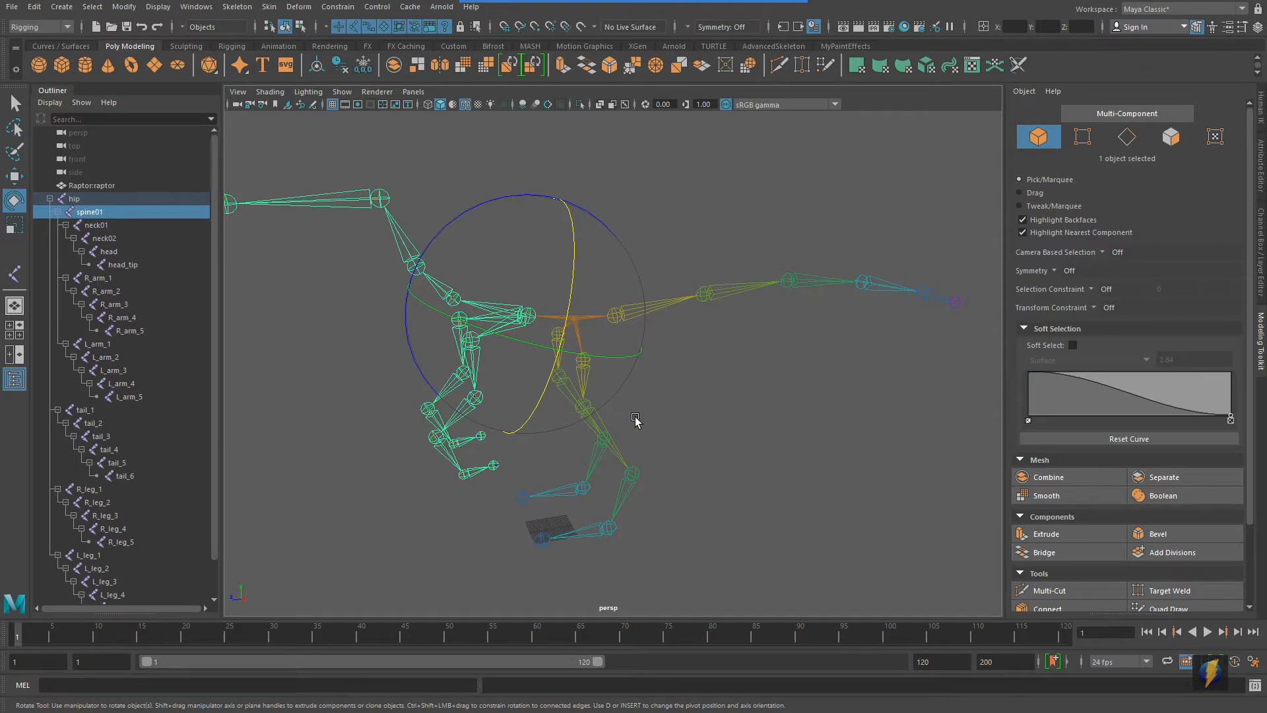
{"action": "scroll", "coordinate": [581, 496], "scroll_direction": "down", "scroll_amount": 4}
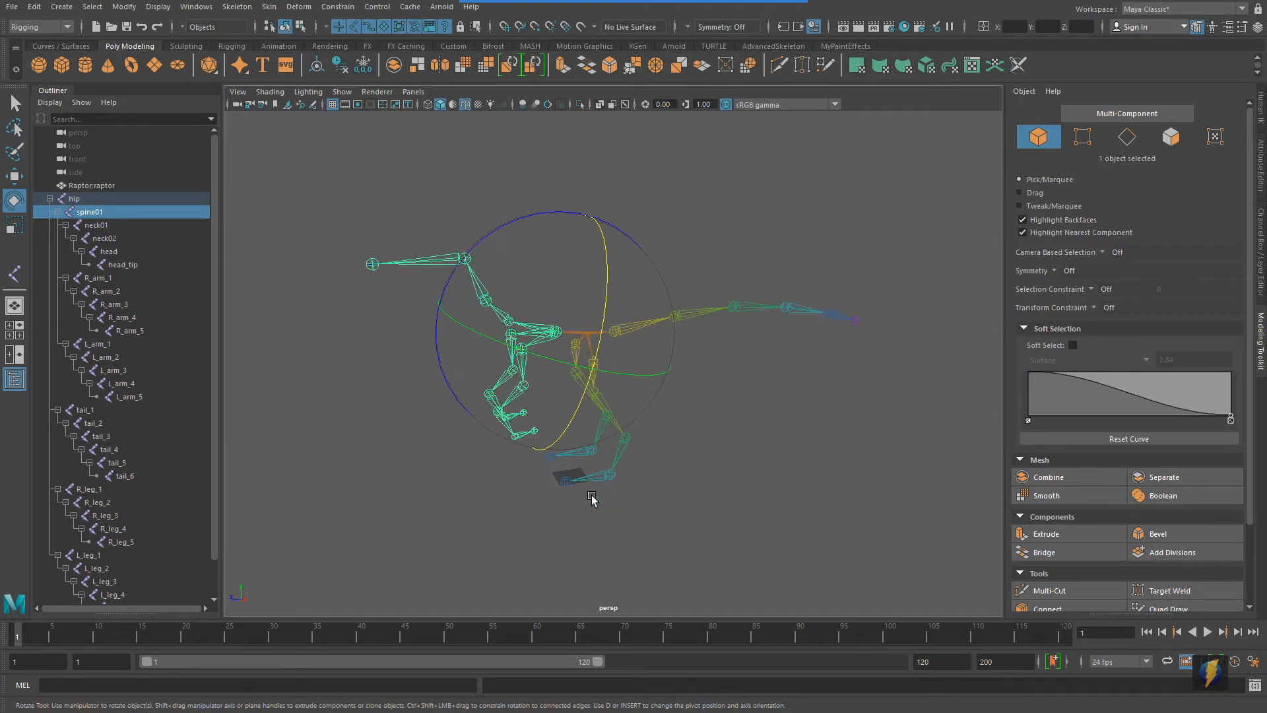
{"action": "mouse_move", "coordinate": [533, 439]}
{"action": "left_mouse_down", "text": "alt"}
{"action": "mouse_move", "coordinate": [564, 426]}
{"action": "mouse_move", "coordinate": [554, 443]}
{"action": "left_mouse_up", "text": "alt"}
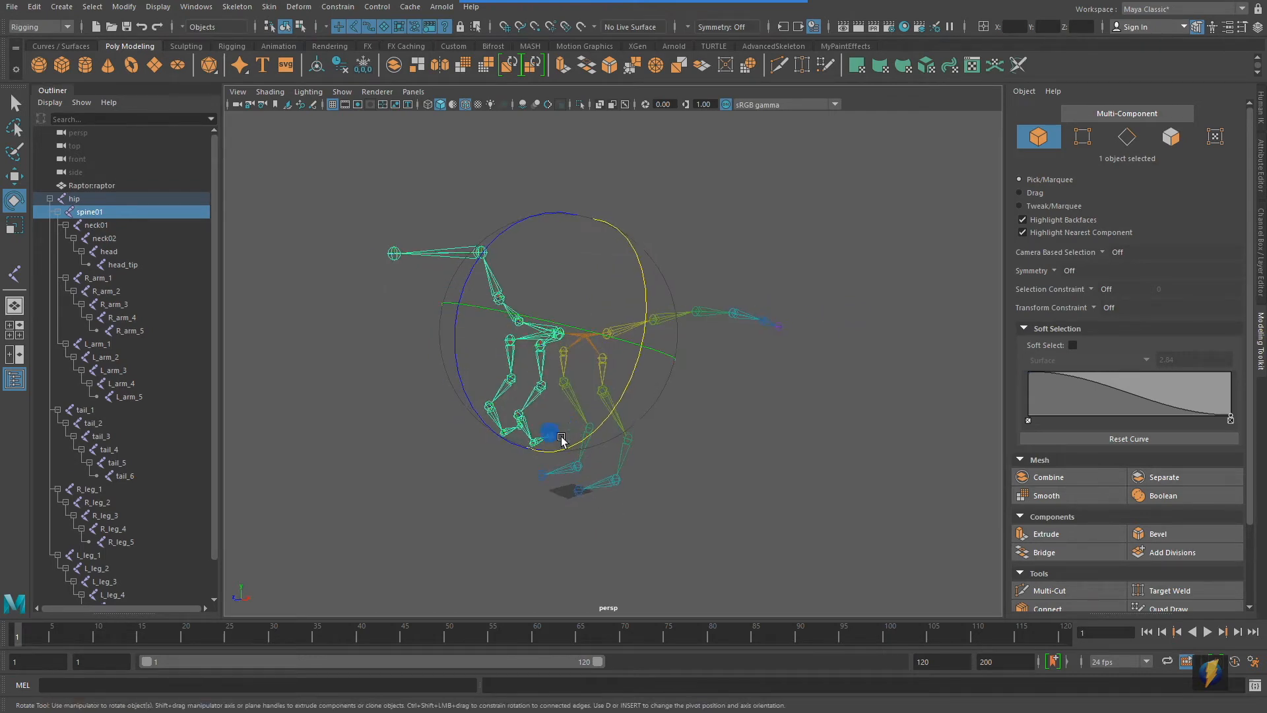
Show the polygon mesh in the perspective view again and look over the raptor
{"action": "left_click", "coordinate": [343, 92]}
{"action": "left_click", "coordinate": [359, 220]}
{"action": "mouse_move", "coordinate": [834, 429]}
{"action": "left_mouse_down", "text": "alt"}
{"action": "mouse_move", "coordinate": [658, 418]}
{"action": "mouse_move", "coordinate": [828, 427]}
{"action": "left_mouse_up", "text": "alt"}
{"action": "right_click_drag", "start_coordinate": [542, 440], "coordinate": [688, 441], "text": "alt"}
{"action": "middle_click_drag", "start_coordinate": [688, 441], "coordinate": [714, 420], "text": "alt"}
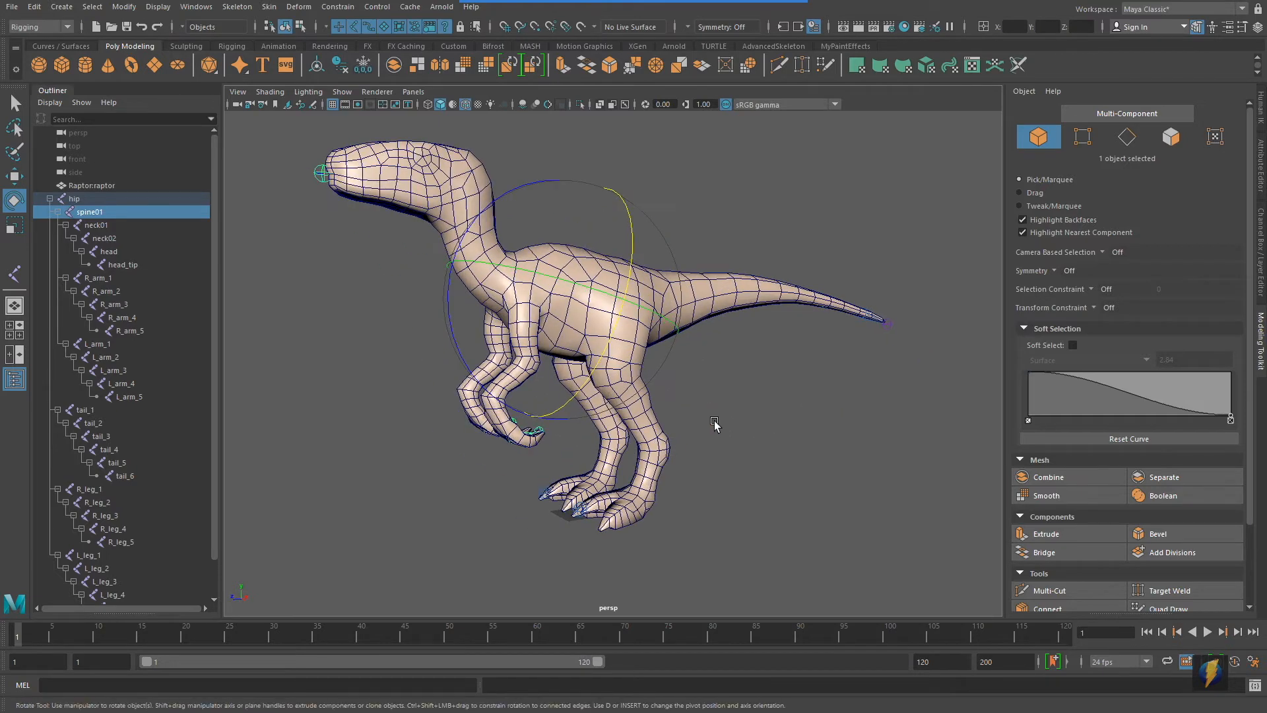
Select the L_leg_1 joint in wireframe, test-rotate it about -52 degrees in shaded display, and undo the rotation
{"action": "key", "text": "4"}
{"action": "left_click", "coordinate": [678, 402]}
{"action": "left_click", "coordinate": [617, 362]}
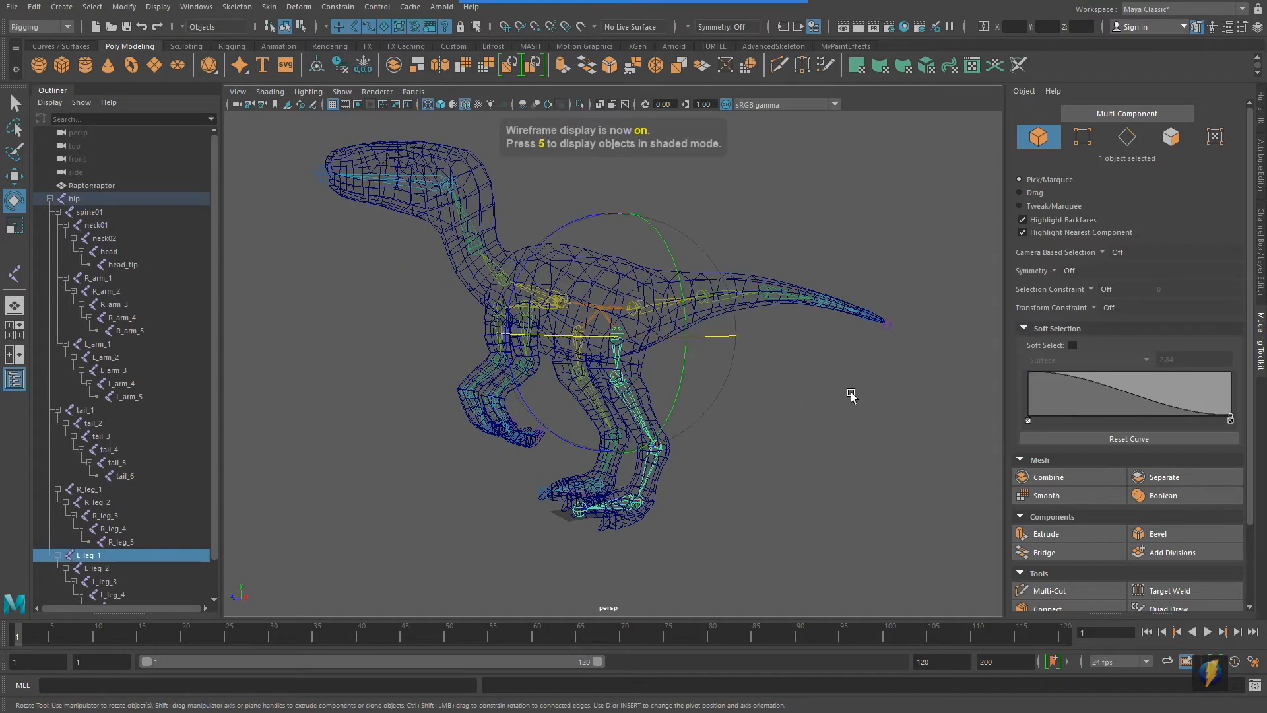
{"action": "key", "text": "5"}
{"action": "mouse_move", "coordinate": [851, 395]}
{"action": "left_mouse_down", "text": "alt"}
{"action": "mouse_move", "coordinate": [806, 409]}
{"action": "mouse_move", "coordinate": [772, 390]}
{"action": "left_mouse_up", "text": "alt"}
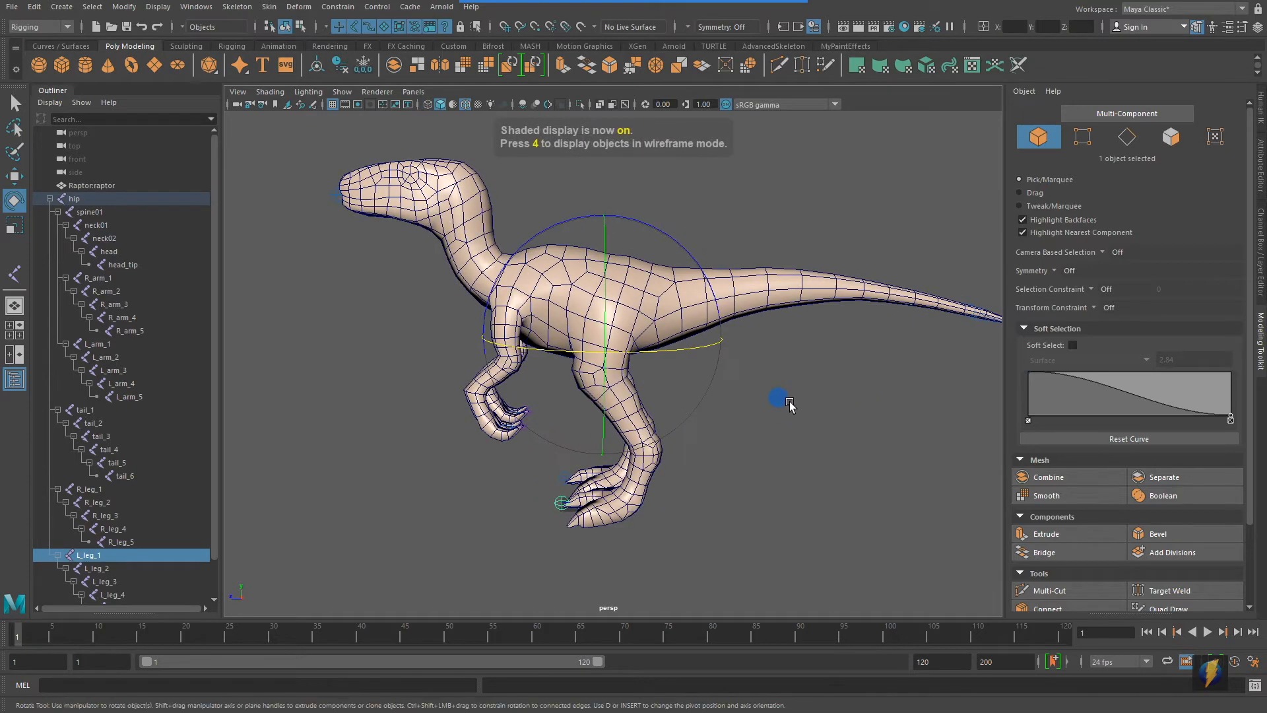
{"action": "left_click_drag", "start_coordinate": [674, 239], "coordinate": [578, 246]}
{"action": "key", "text": "ctrl+z"}
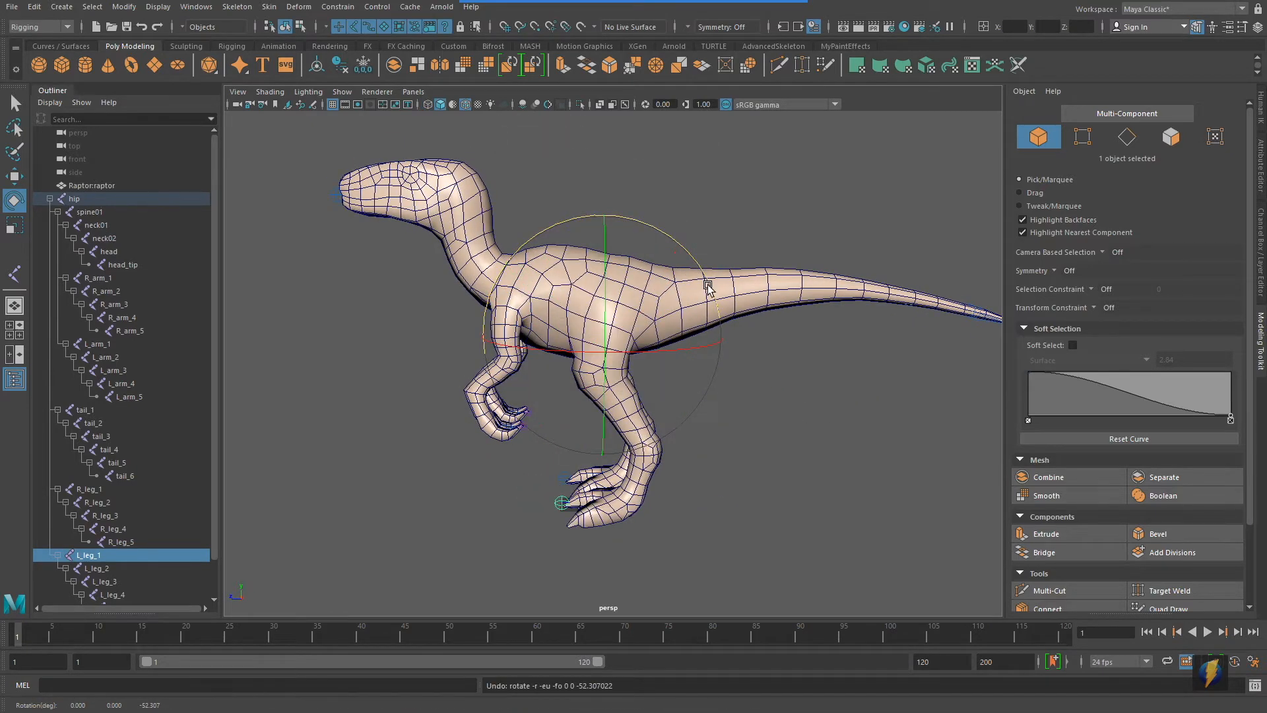
Test-rotate the child joint L_leg_2 about -41 degrees and undo the rotation
{"action": "key", "text": "Down"}
{"action": "left_click_drag", "start_coordinate": [660, 280], "coordinate": [760, 347]}
{"action": "key", "text": "ctrl+z"}
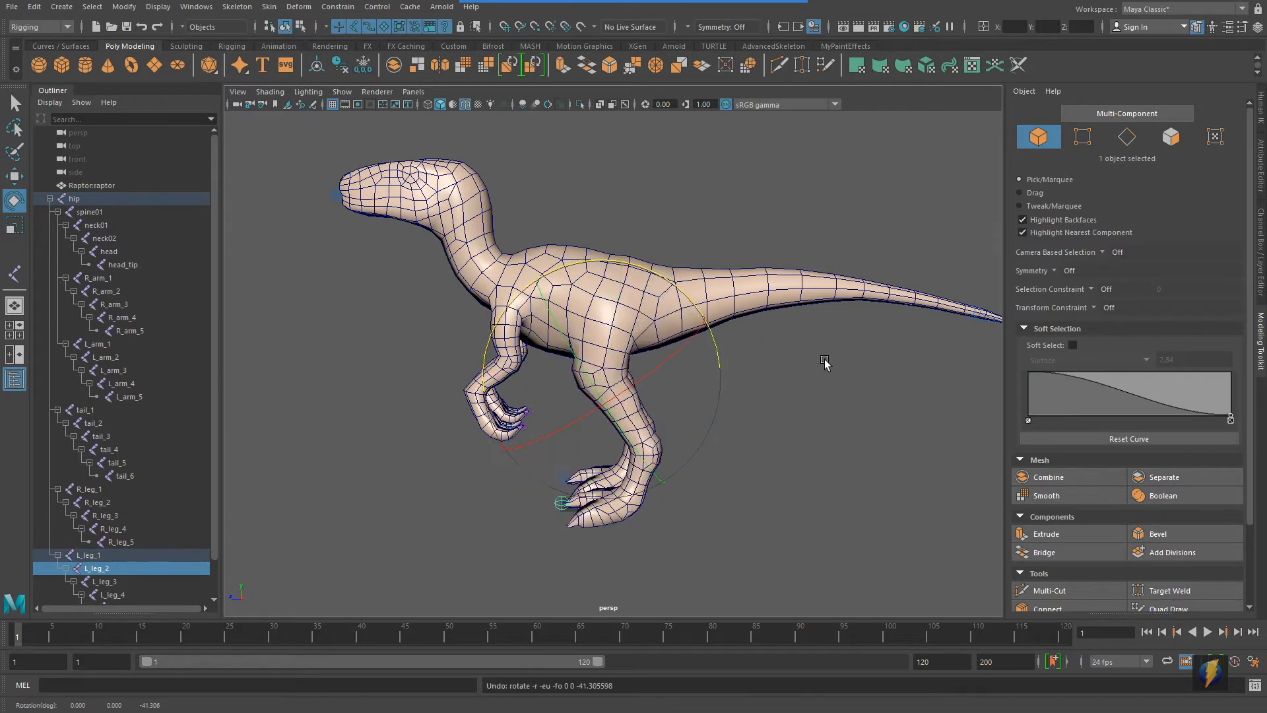
Select the tail_1 joint in wireframe, test-rotate the tail in shaded display, and undo the rotation
{"action": "left_click", "coordinate": [823, 361]}
{"action": "key", "text": "4"}
{"action": "left_click", "coordinate": [779, 300]}
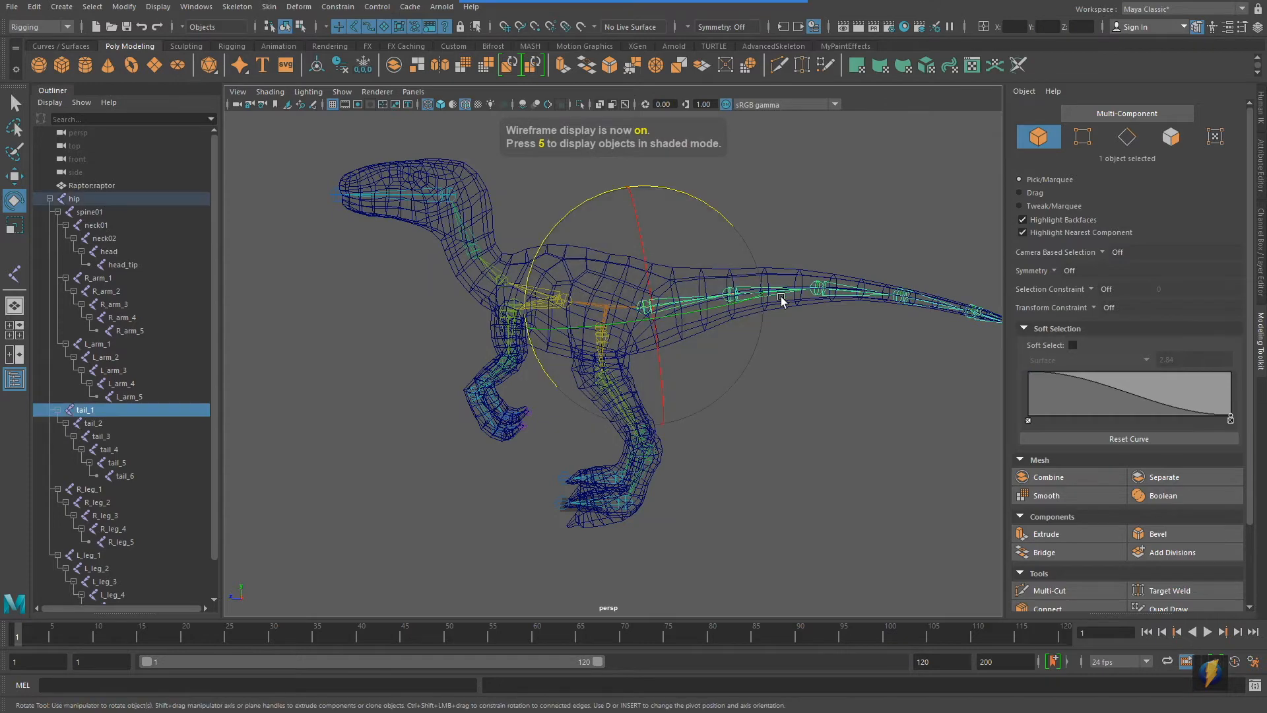
{"action": "key", "text": "5"}
{"action": "left_click_drag", "start_coordinate": [724, 224], "coordinate": [707, 170]}
{"action": "key", "text": "ctrl+z"}
{"action": "left_click_drag", "start_coordinate": [594, 433], "coordinate": [633, 429], "text": "alt"}
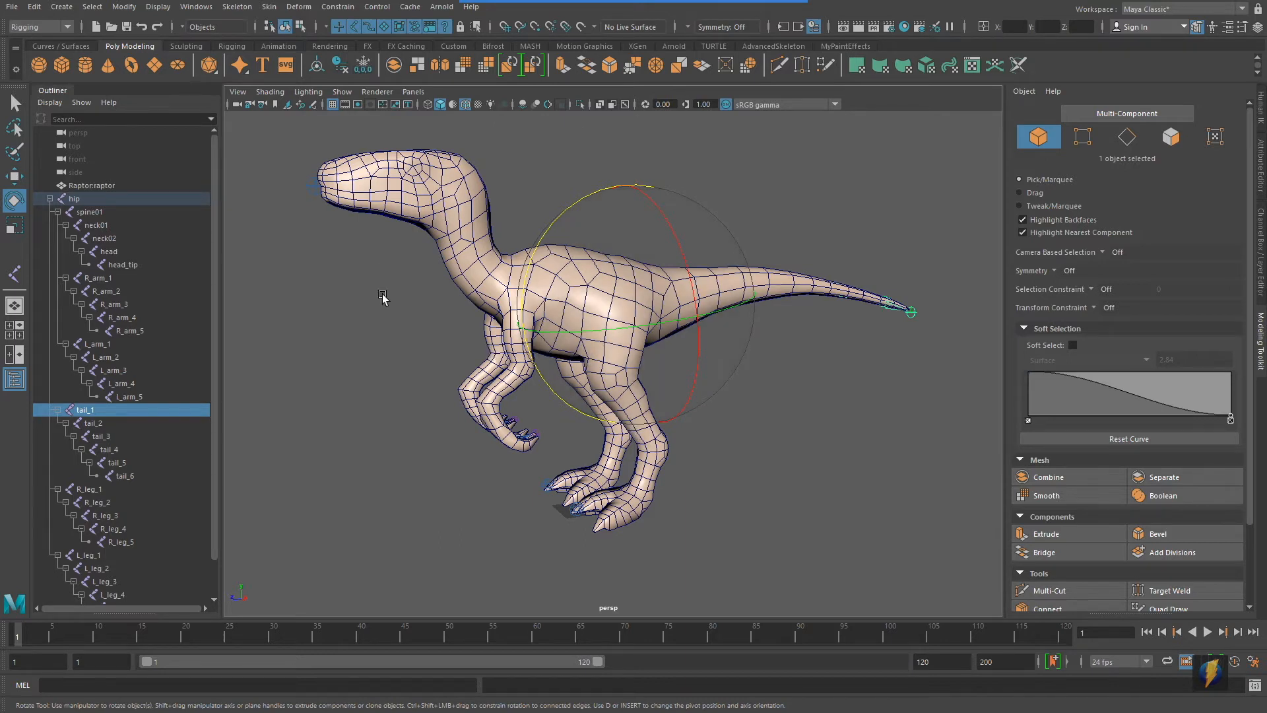
Select the Raptor:raptor mesh together with the hip joint and send them to Mudbox as a new scene
{"action": "left_click", "coordinate": [665, 389]}
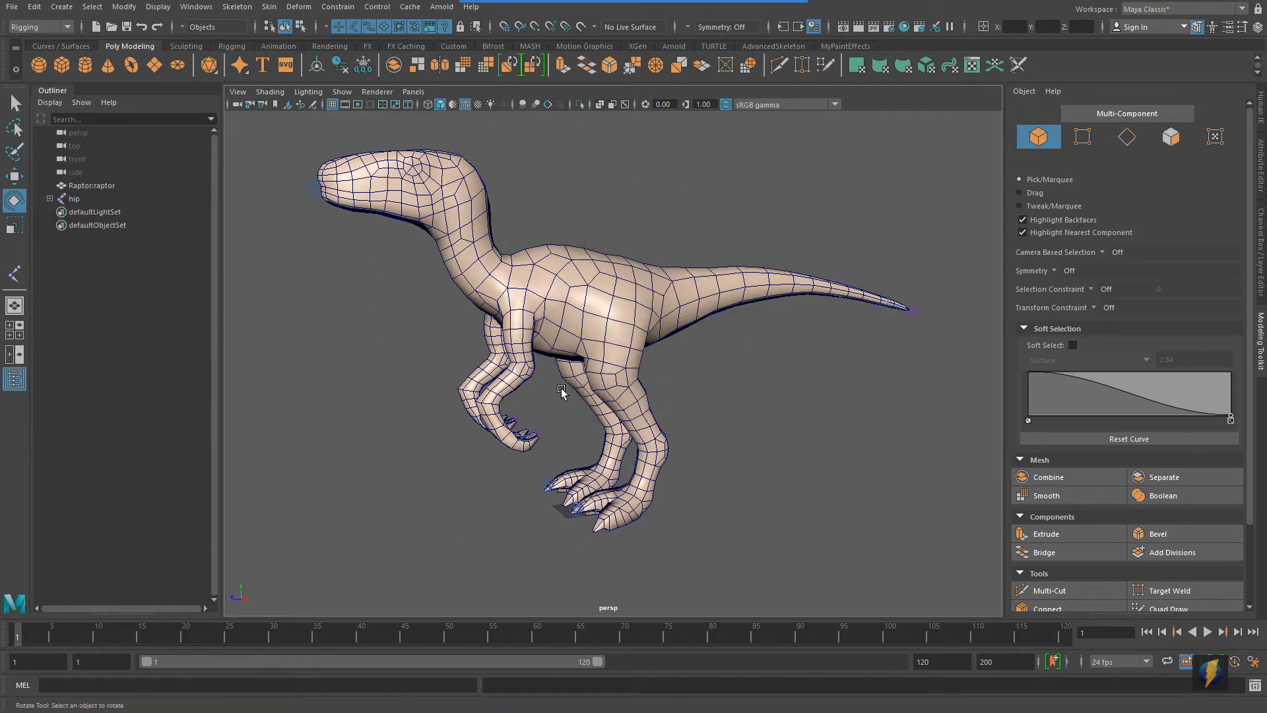
{"action": "left_click", "coordinate": [93, 186]}
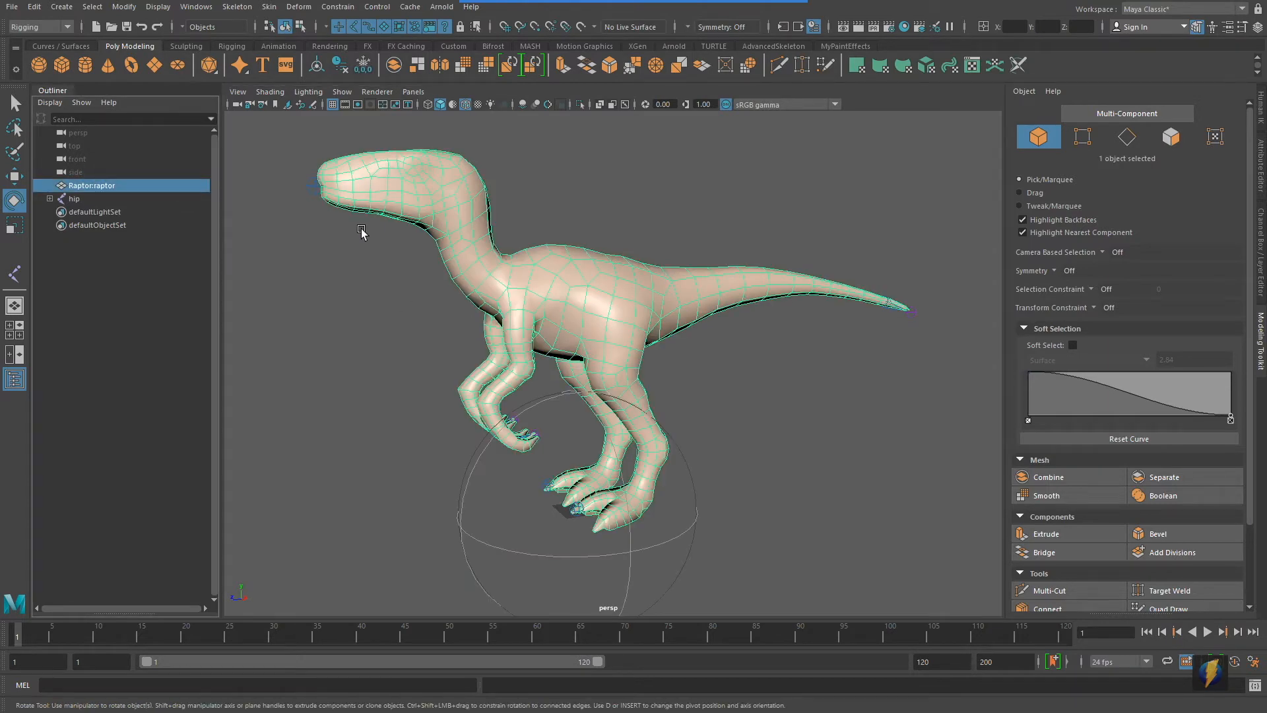
{"action": "left_click", "coordinate": [76, 198], "text": "ctrl"}
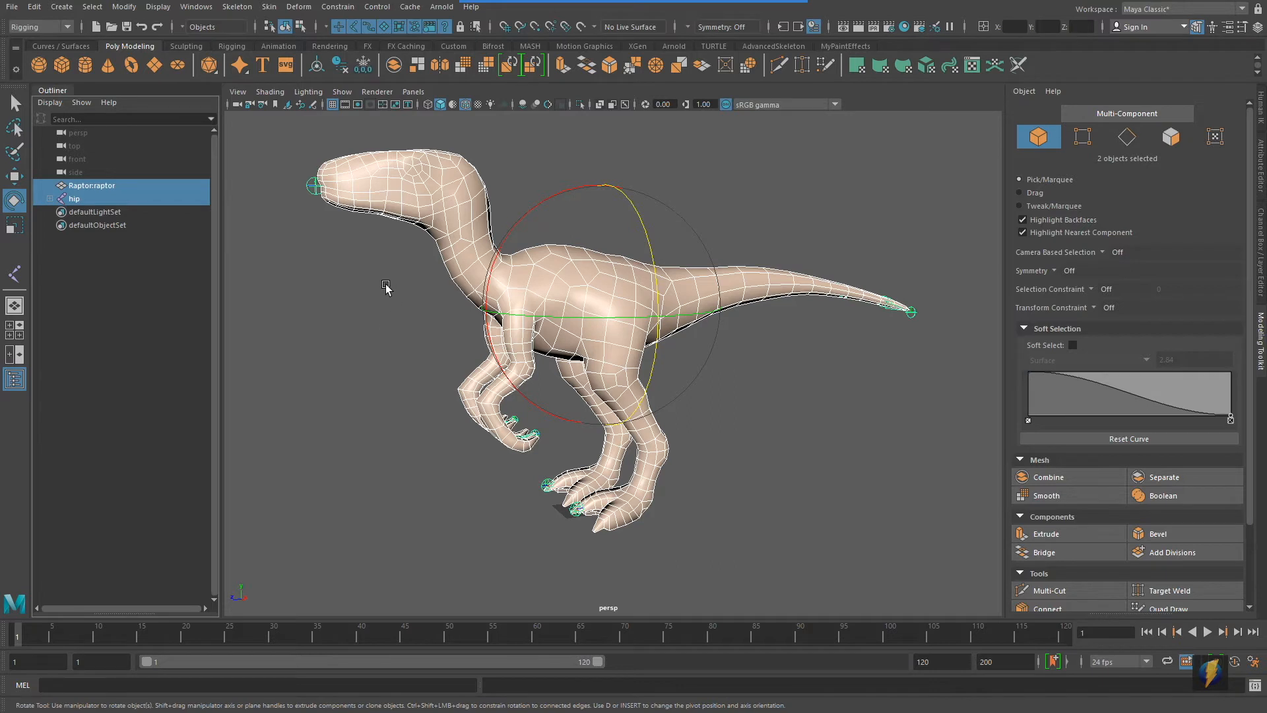
{"action": "left_click", "coordinate": [12, 7]}
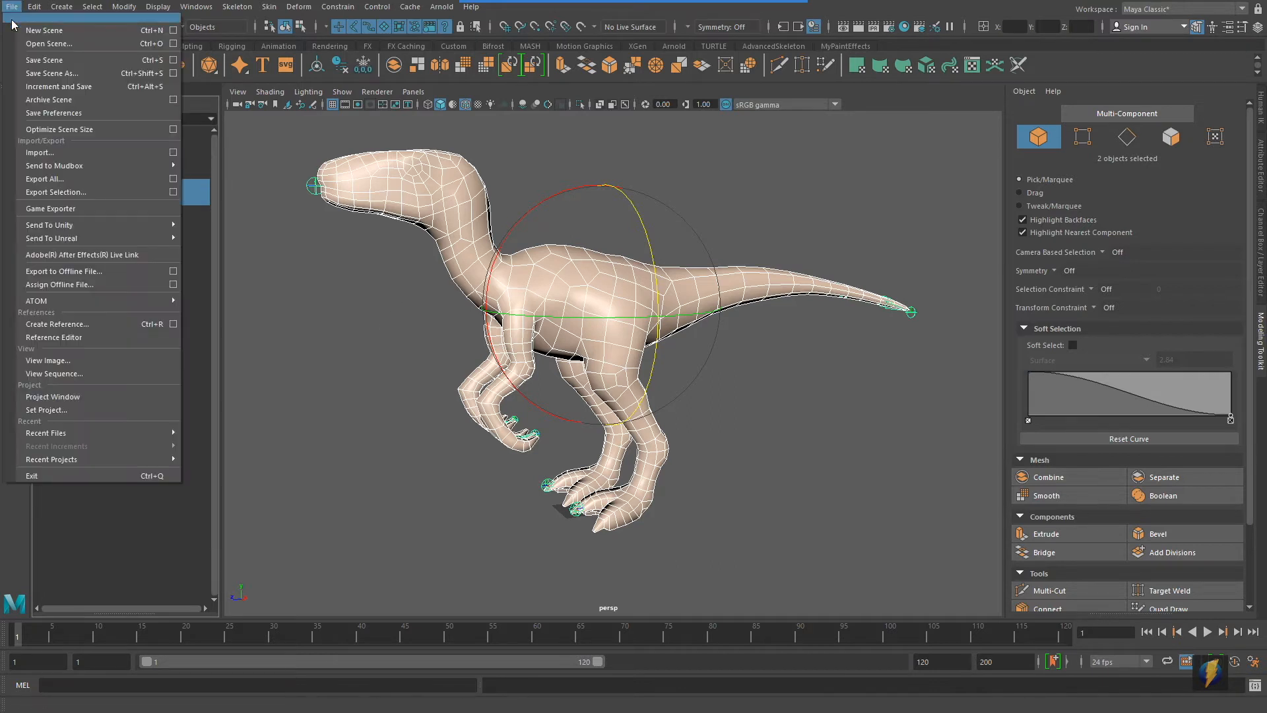
{"action": "mouse_move", "coordinate": [42, 165]}
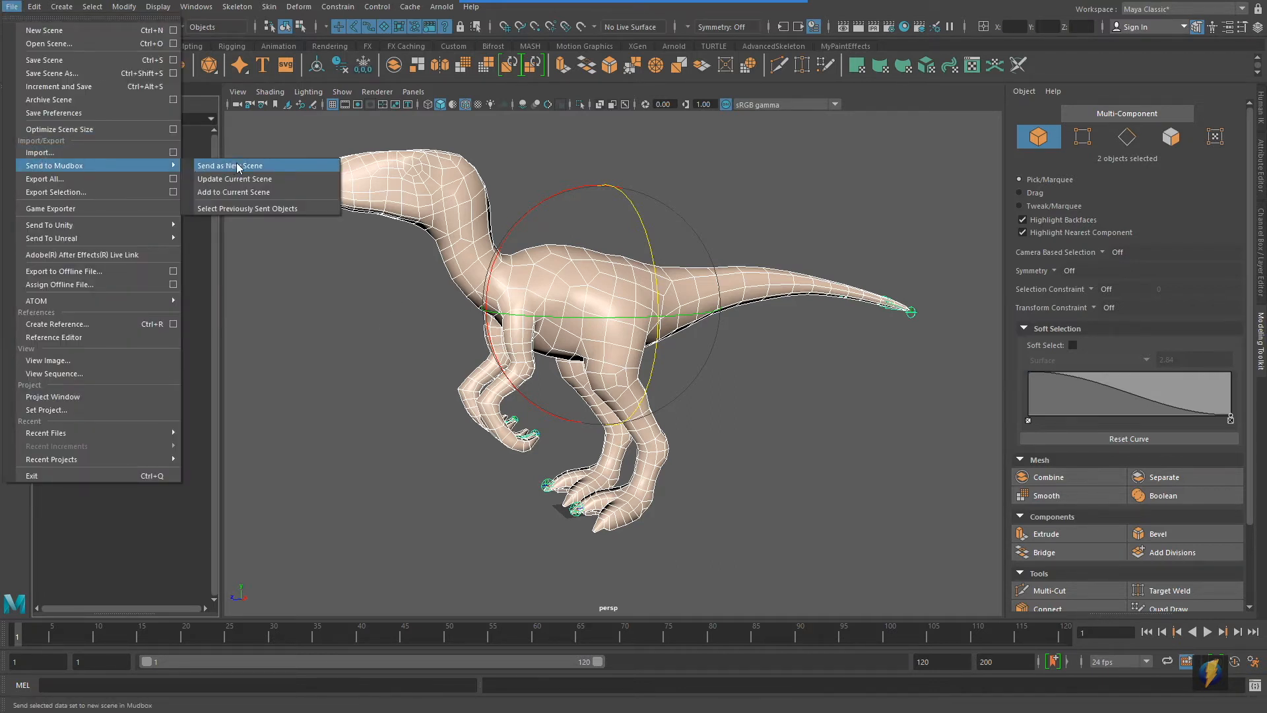
{"action": "left_click", "coordinate": [270, 167]}
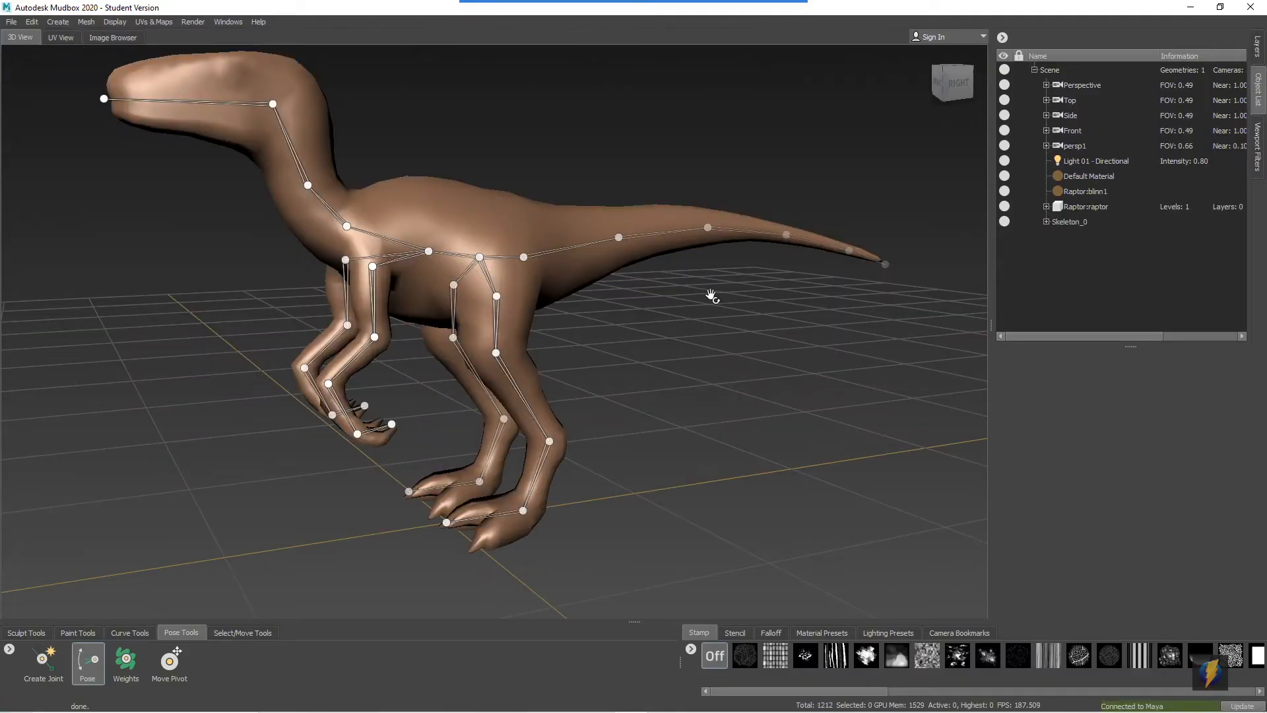
Look over the imported raptor and skeleton, and add a new sculpt layer to the Raptor:raptor mesh
{"action": "middle_click_drag", "start_coordinate": [114, 182], "coordinate": [147, 197], "text": "alt"}
{"action": "right_click_drag", "start_coordinate": [536, 309], "coordinate": [574, 324], "text": "alt"}
{"action": "left_click_drag", "start_coordinate": [574, 323], "coordinate": [548, 316], "text": "alt"}
{"action": "middle_click_drag", "start_coordinate": [601, 320], "coordinate": [529, 319], "text": "alt"}
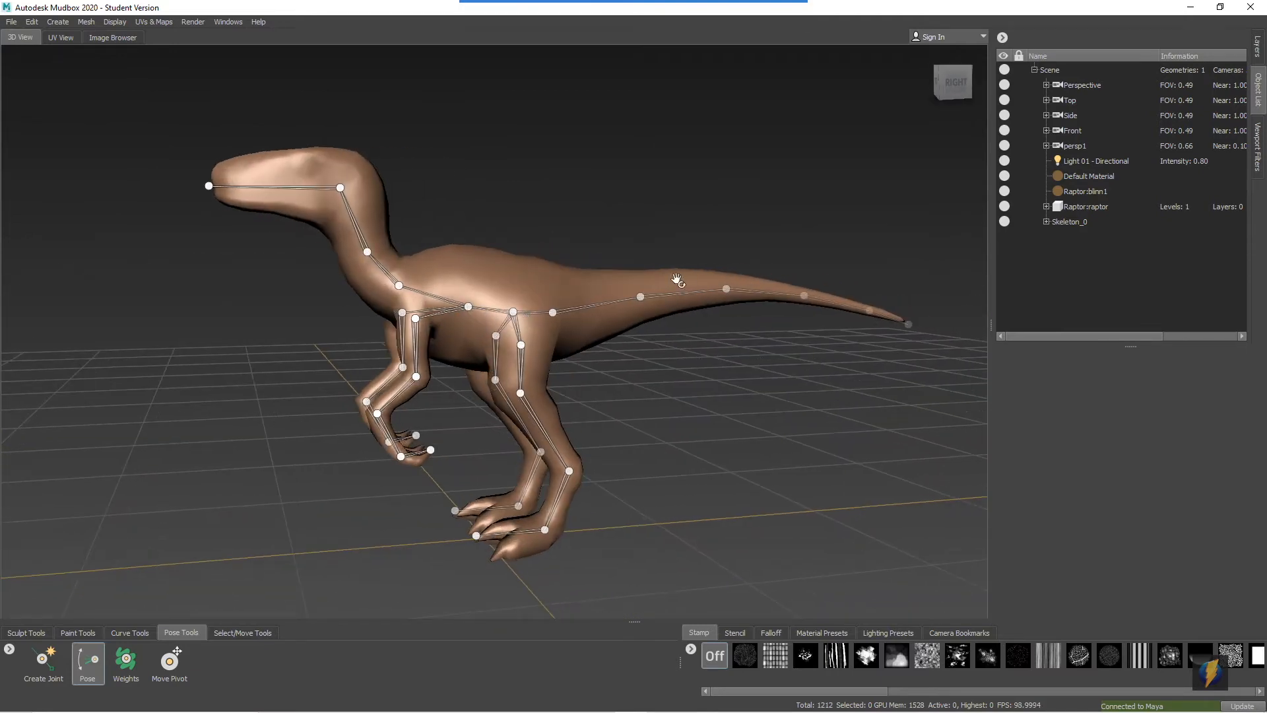
{"action": "left_click_drag", "start_coordinate": [560, 293], "coordinate": [568, 296], "text": "alt"}
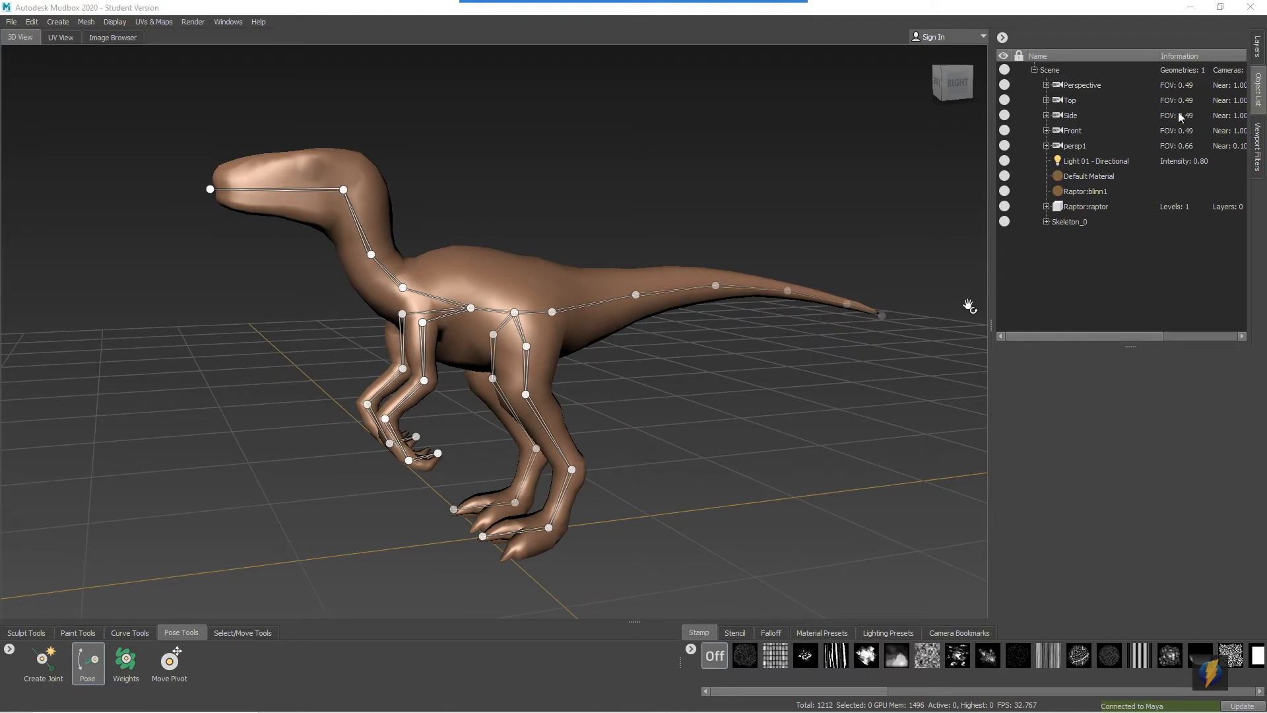
{"action": "left_click", "coordinate": [1257, 48]}
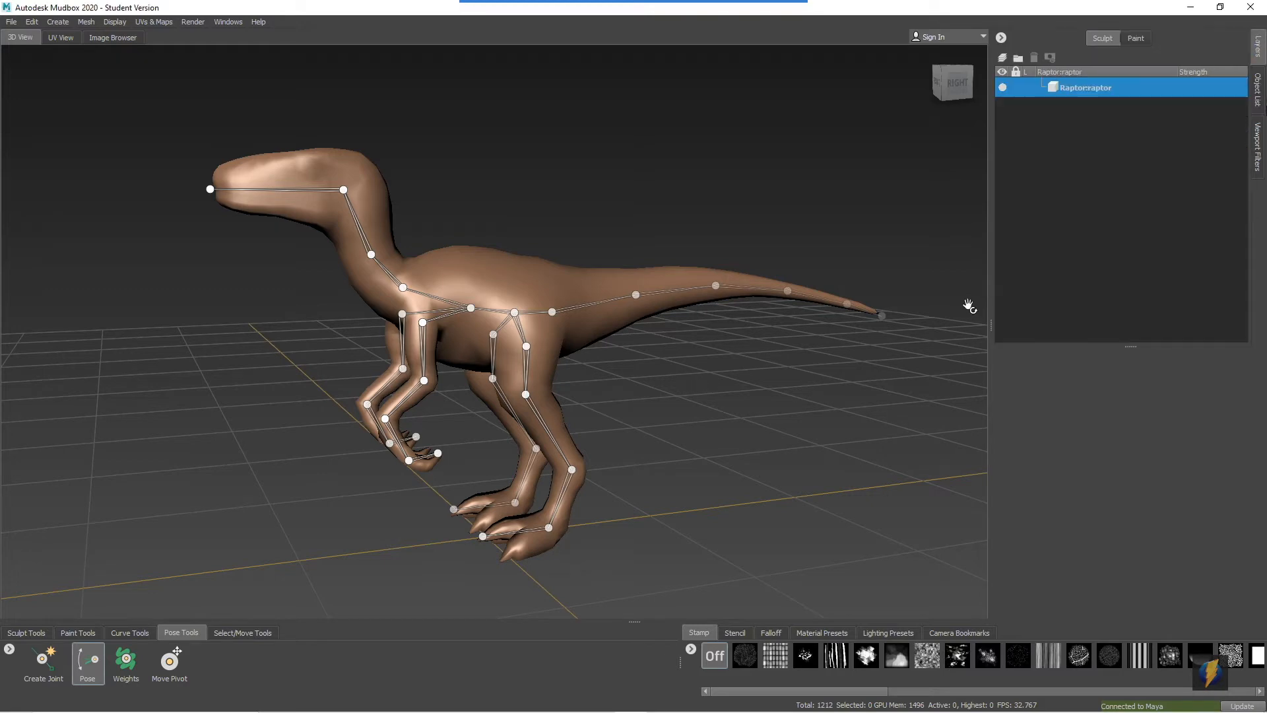
{"action": "left_click", "coordinate": [1003, 58]}
Try rotating and moving the tail from its base joint with the Pose tool, undoing each change
{"action": "mouse_move", "coordinate": [763, 346]}
{"action": "left_mouse_down", "text": "alt"}
{"action": "mouse_move", "coordinate": [723, 339]}
{"action": "mouse_move", "coordinate": [534, 390]}
{"action": "left_mouse_up", "text": "alt"}
{"action": "left_click", "coordinate": [90, 661]}
{"action": "left_click_drag", "start_coordinate": [506, 433], "coordinate": [510, 455], "text": "alt"}
{"action": "left_click_drag", "start_coordinate": [422, 469], "coordinate": [415, 467], "text": "alt"}
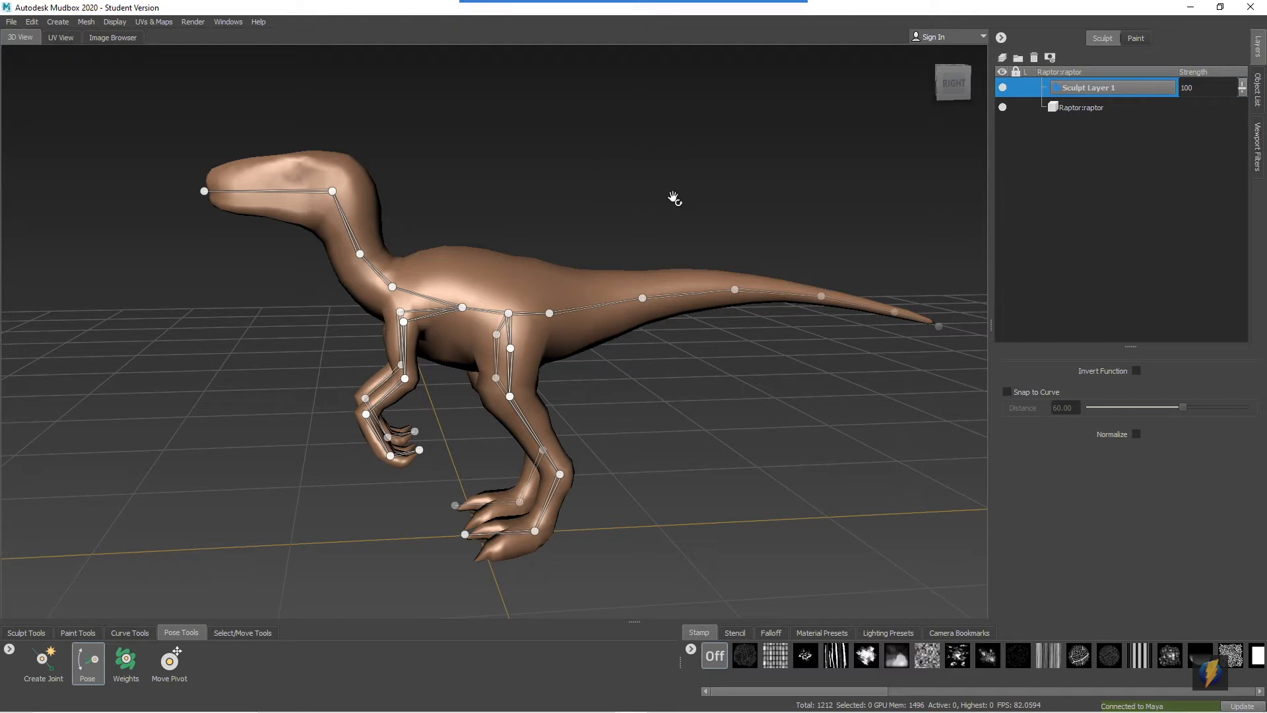
{"action": "left_click", "coordinate": [551, 314]}
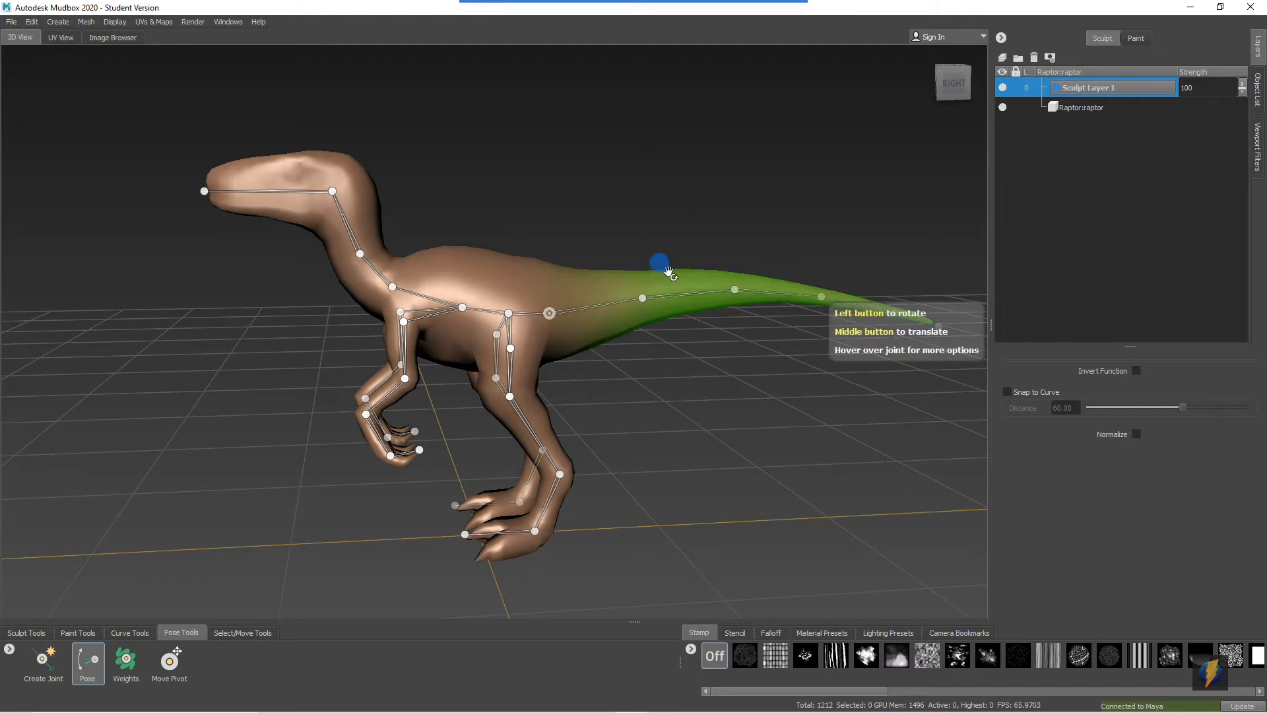
{"action": "left_click_drag", "start_coordinate": [656, 263], "coordinate": [639, 263], "text": "alt"}
{"action": "middle_click_drag", "start_coordinate": [672, 189], "coordinate": [690, 244]}
{"action": "key", "text": "ctrl+z"}
{"action": "left_click_drag", "start_coordinate": [682, 217], "coordinate": [660, 166]}
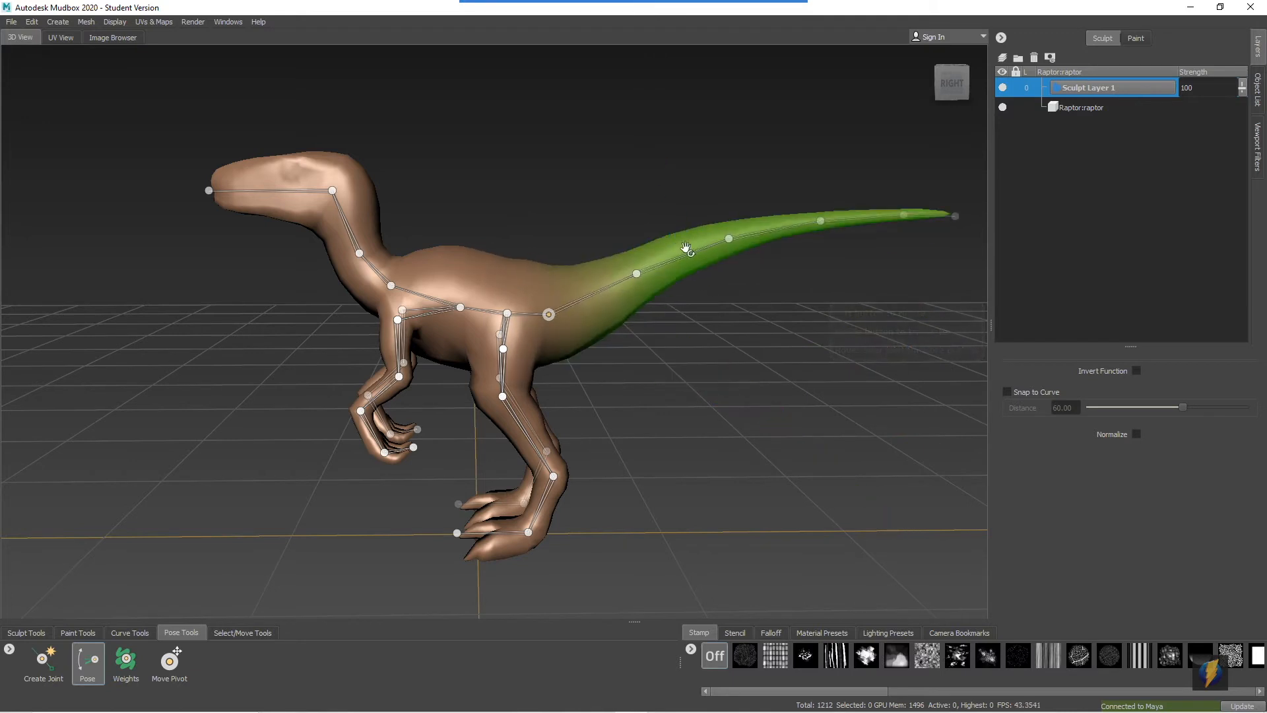
{"action": "key", "text": "ctrl+z"}
{"action": "left_click_drag", "start_coordinate": [552, 316], "coordinate": [533, 231]}
{"action": "key", "text": "ctrl+z"}
Try posing the outer part of the tail from the second tail joint
{"action": "left_click", "coordinate": [647, 301]}
{"action": "mouse_move", "coordinate": [685, 227]}
{"action": "left_mouse_down"}
{"action": "mouse_move", "coordinate": [634, 121]}
{"action": "mouse_move", "coordinate": [616, 156]}
{"action": "mouse_move", "coordinate": [556, 93]}
{"action": "mouse_move", "coordinate": [725, 190]}
{"action": "left_mouse_up"}
{"action": "left_click_drag", "start_coordinate": [652, 302], "coordinate": [605, 314]}
Try rotating the front of the raptor's body from the spine joint ahead of the hips, and undo it
{"action": "left_click", "coordinate": [460, 307]}
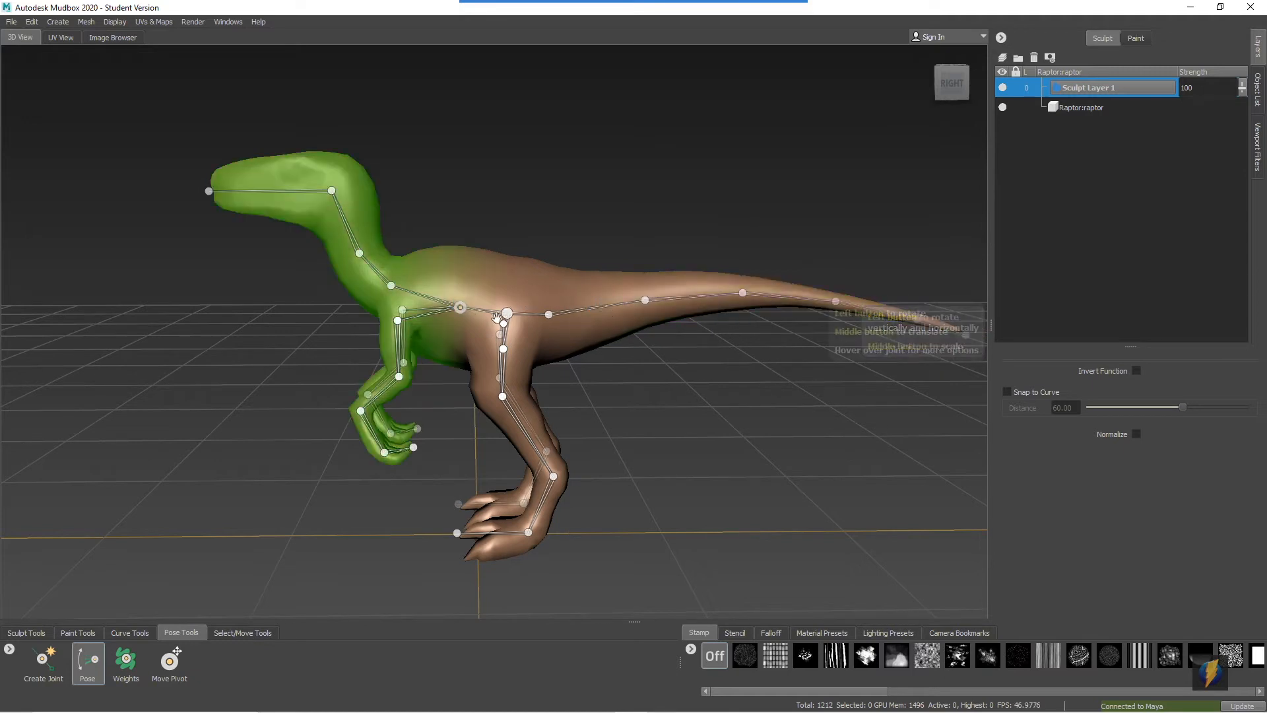
{"action": "left_click_drag", "start_coordinate": [521, 206], "coordinate": [458, 368]}
{"action": "key", "text": "ctrl+z"}
Try posing the neck from the mid-neck joint and the head from the joint behind the skull, undoing each change
{"action": "left_click", "coordinate": [360, 252]}
{"action": "left_click_drag", "start_coordinate": [441, 191], "coordinate": [524, 239]}
{"action": "key", "text": "ctrl+z"}
{"action": "left_click", "coordinate": [336, 190]}
{"action": "left_click", "coordinate": [332, 190]}
{"action": "left_click_drag", "start_coordinate": [332, 191], "coordinate": [429, 93]}
{"action": "key", "text": "ctrl+z"}
Try rotating the raptor's near arm from the shoulder joint, and undo it
{"action": "left_click", "coordinate": [398, 321]}
{"action": "left_click_drag", "start_coordinate": [540, 183], "coordinate": [522, 208]}
{"action": "key", "text": "ctrl+z"}
Try bending the near forearm from the elbow joint, undoing each rotation
{"action": "middle_click_drag", "start_coordinate": [416, 294], "coordinate": [556, 221], "text": "alt"}
{"action": "right_click_drag", "start_coordinate": [555, 220], "coordinate": [539, 341], "text": "alt"}
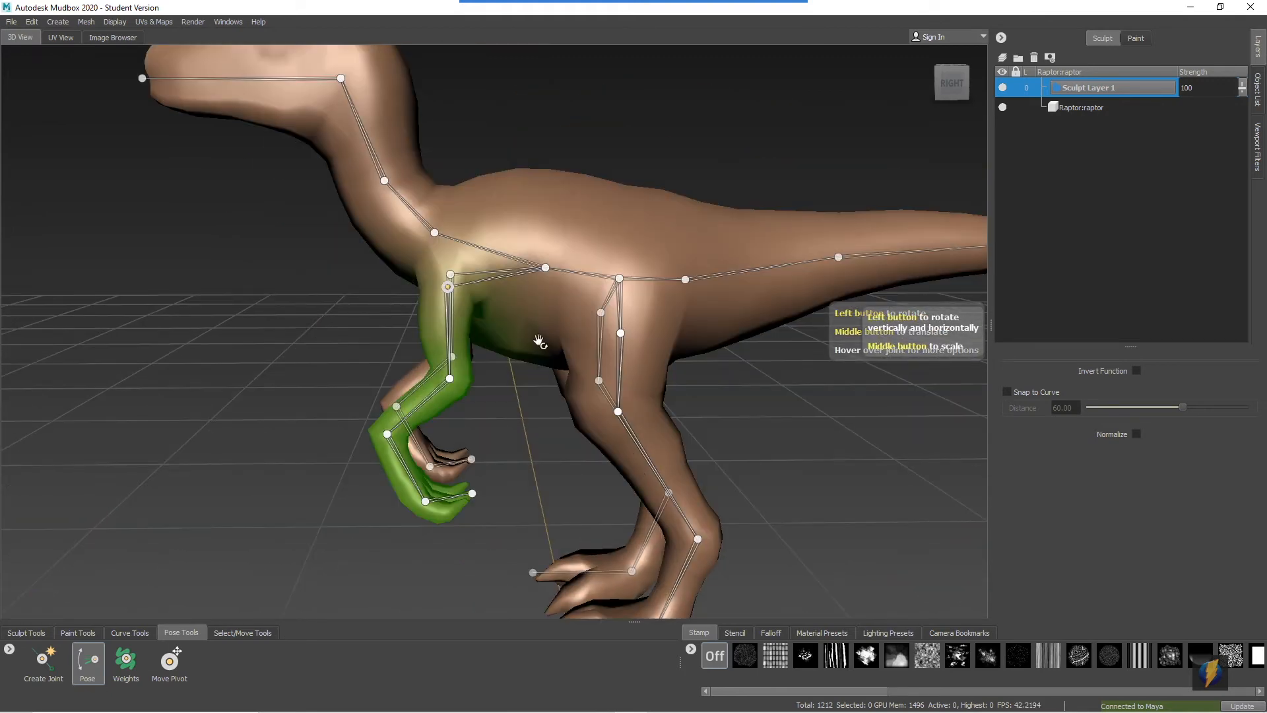
{"action": "left_click_drag", "start_coordinate": [545, 371], "coordinate": [426, 392], "text": "alt"}
{"action": "left_click_drag", "start_coordinate": [419, 375], "coordinate": [421, 403]}
{"action": "key", "text": "ctrl+z"}
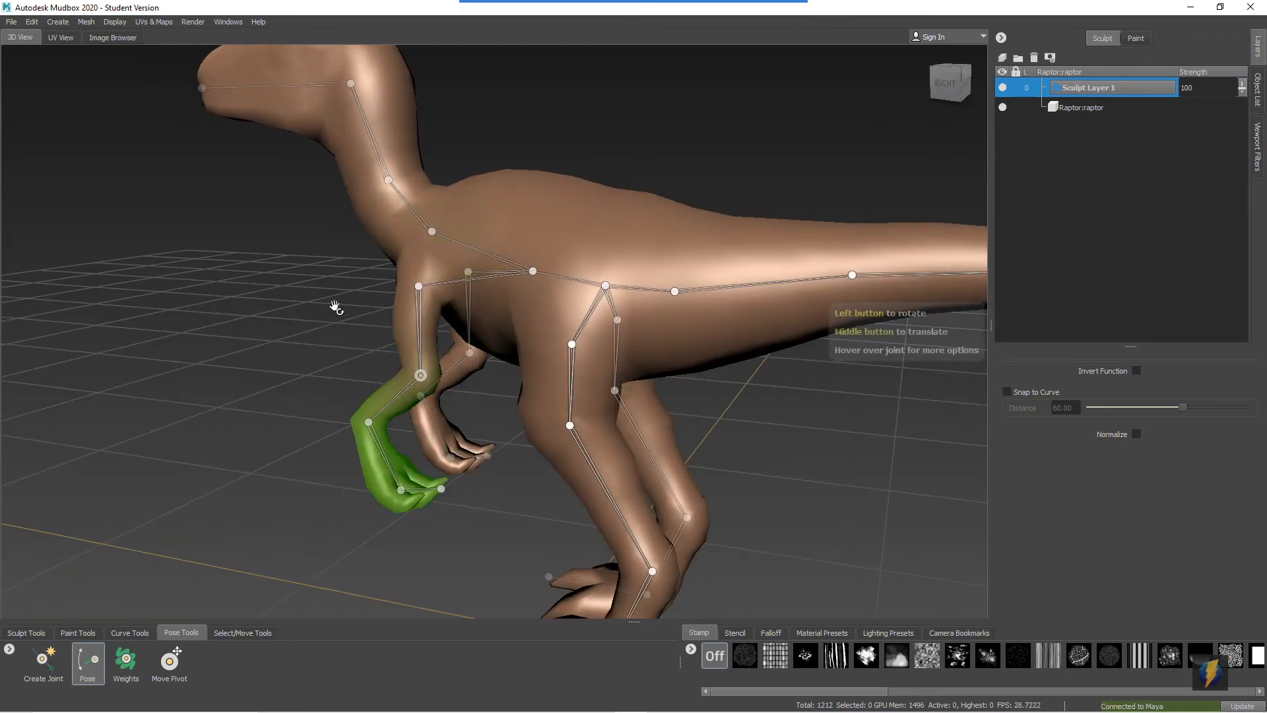
{"action": "left_click_drag", "start_coordinate": [420, 375], "coordinate": [912, 105]}
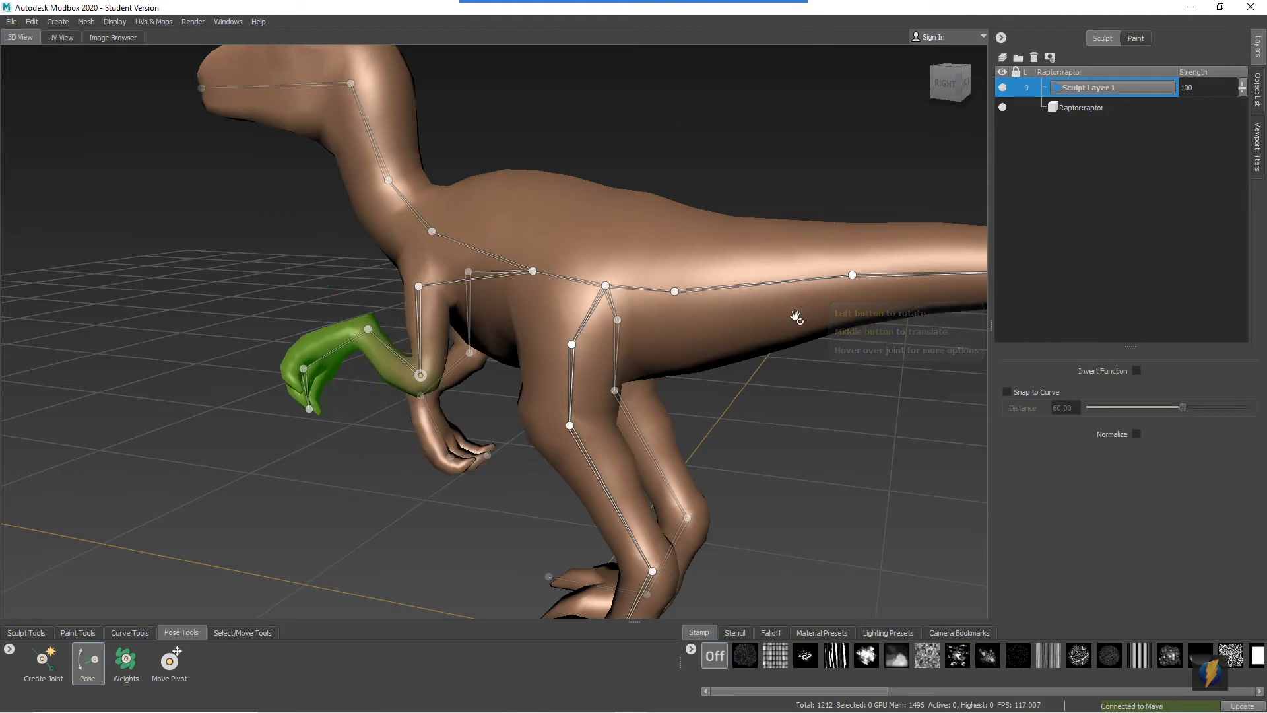
{"action": "key", "text": "ctrl+z"}
Rotate the whole tail upward from its base joint with the Pose tool
{"action": "scroll", "coordinate": [600, 365], "scroll_direction": "down", "scroll_amount": 2}
{"action": "left_click_drag", "start_coordinate": [600, 364], "coordinate": [612, 370], "text": "alt"}
{"action": "middle_click_drag", "start_coordinate": [742, 358], "coordinate": [583, 361], "text": "alt"}
{"action": "left_click_drag", "start_coordinate": [627, 315], "coordinate": [625, 317], "text": "alt"}
{"action": "right_click_drag", "start_coordinate": [735, 336], "coordinate": [700, 331], "text": "alt"}
{"action": "left_click_drag", "start_coordinate": [669, 329], "coordinate": [666, 327], "text": "alt"}
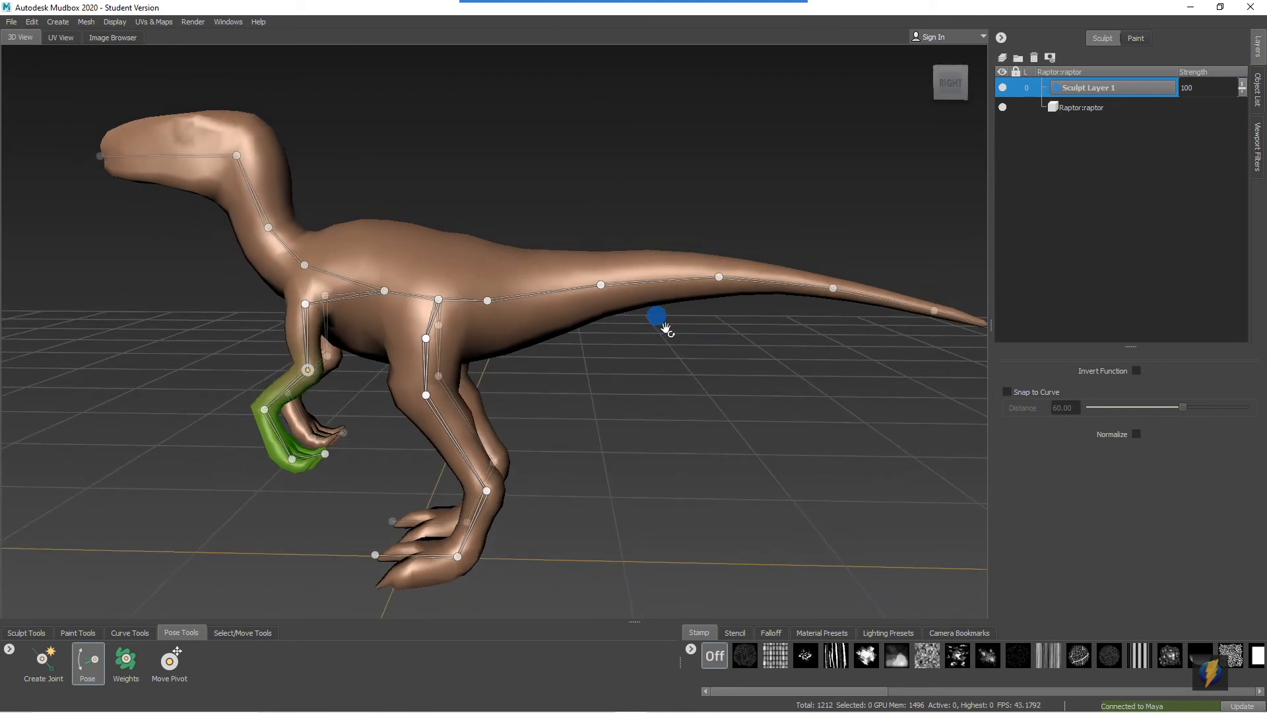
{"action": "left_click", "coordinate": [489, 301]}
{"action": "left_click_drag", "start_coordinate": [489, 301], "coordinate": [438, 74]}
{"action": "middle_click_drag", "start_coordinate": [640, 107], "coordinate": [686, 233], "text": "alt"}
Bend the outer part of the tail further upward from the third tail joint
{"action": "left_click", "coordinate": [700, 264]}
{"action": "left_click_drag", "start_coordinate": [672, 154], "coordinate": [506, 83]}
{"action": "right_click_drag", "start_coordinate": [697, 330], "coordinate": [475, 321], "text": "alt"}
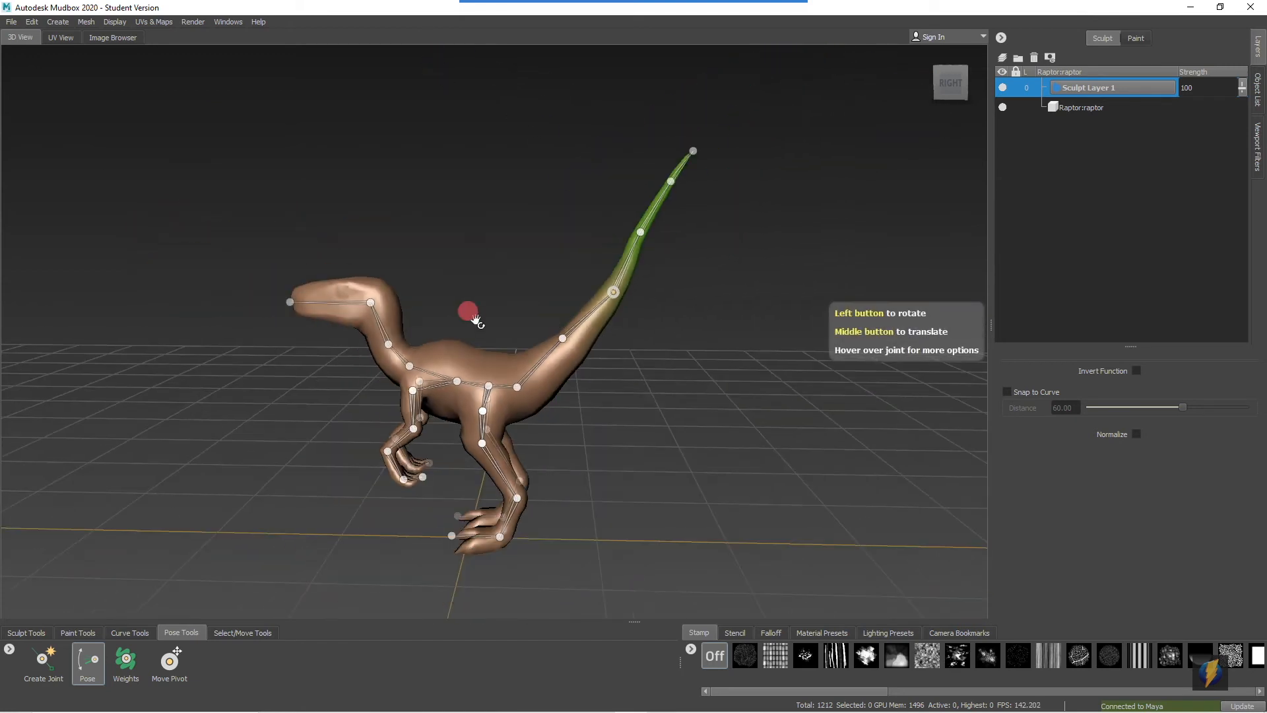
{"action": "middle_click_drag", "start_coordinate": [574, 293], "coordinate": [607, 284], "text": "alt"}
Activate the Sculpt tool to hide the joints, and toggle Sculpt Layer 1's visibility to compare the raised tail with the original pose
{"action": "left_click", "coordinate": [1002, 88]}
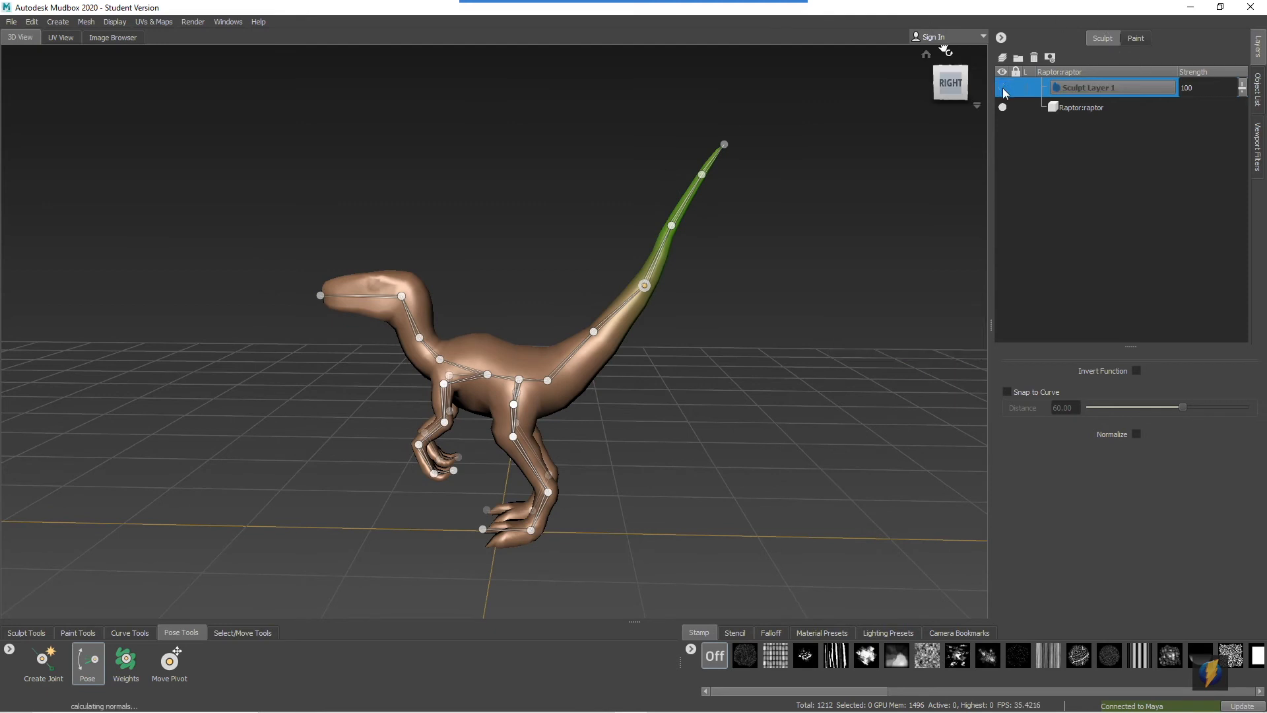
{"action": "left_click", "coordinate": [1003, 88]}
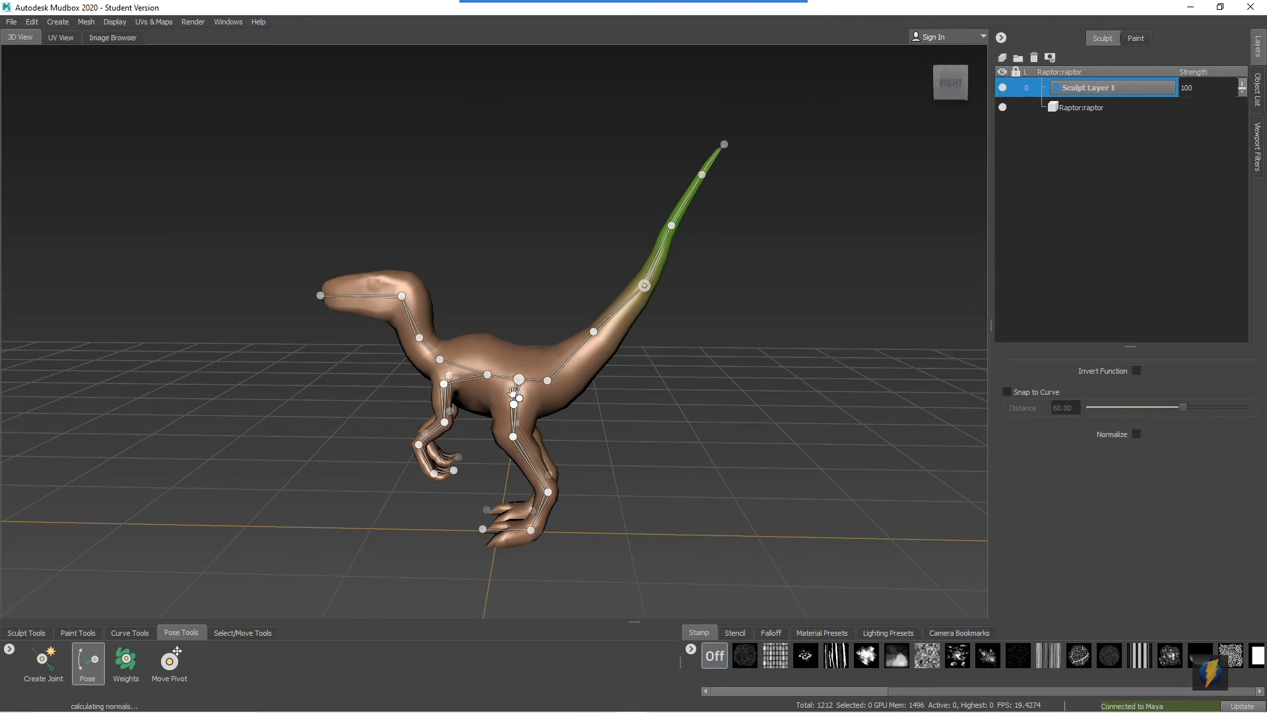
{"action": "left_click", "coordinate": [37, 633]}
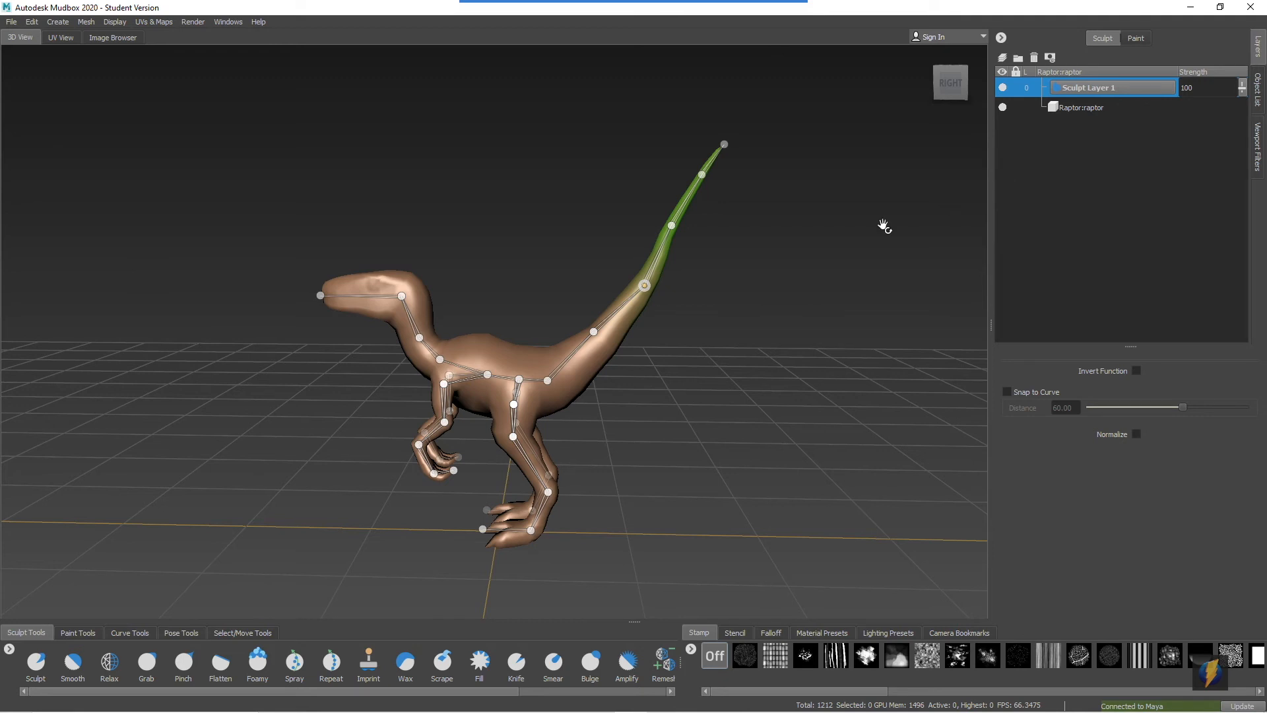
{"action": "left_click", "coordinate": [37, 662]}
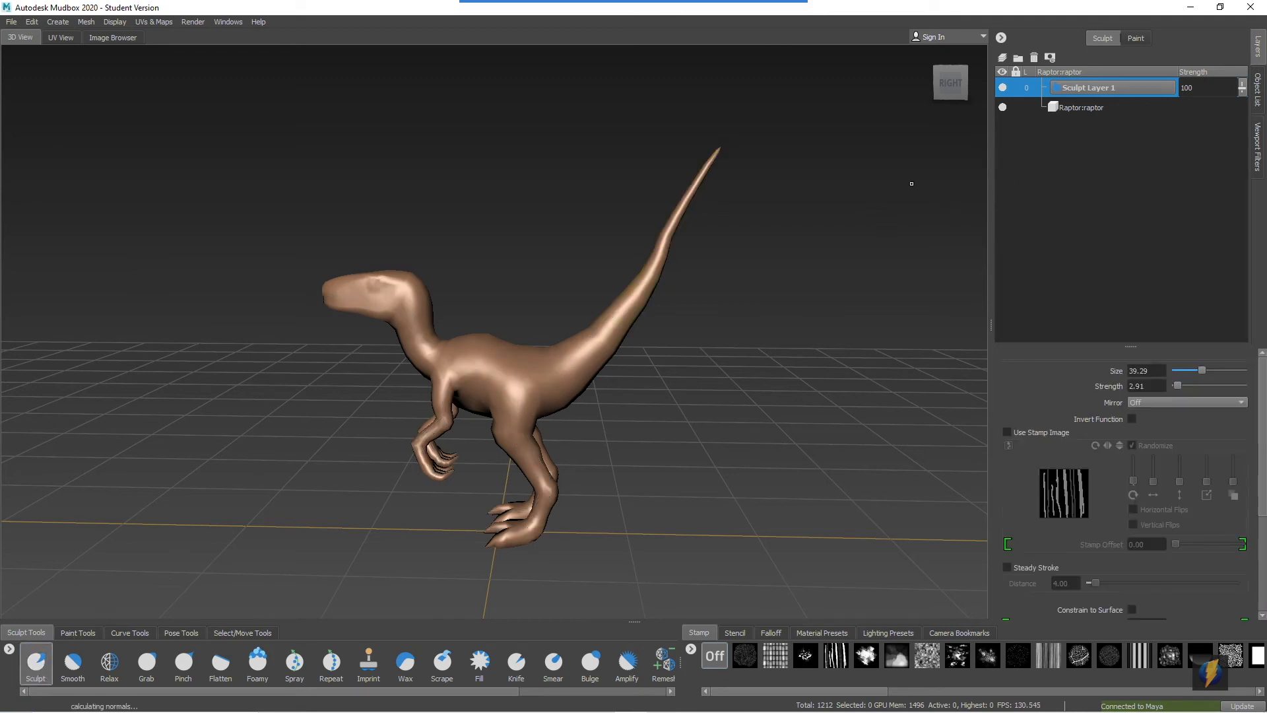
{"action": "left_click", "coordinate": [1003, 89]}
{"action": "left_click", "coordinate": [1003, 90]}
{"action": "left_click", "coordinate": [1003, 89]}
{"action": "left_click", "coordinate": [1003, 89]}
{"action": "left_click", "coordinate": [1002, 89]}
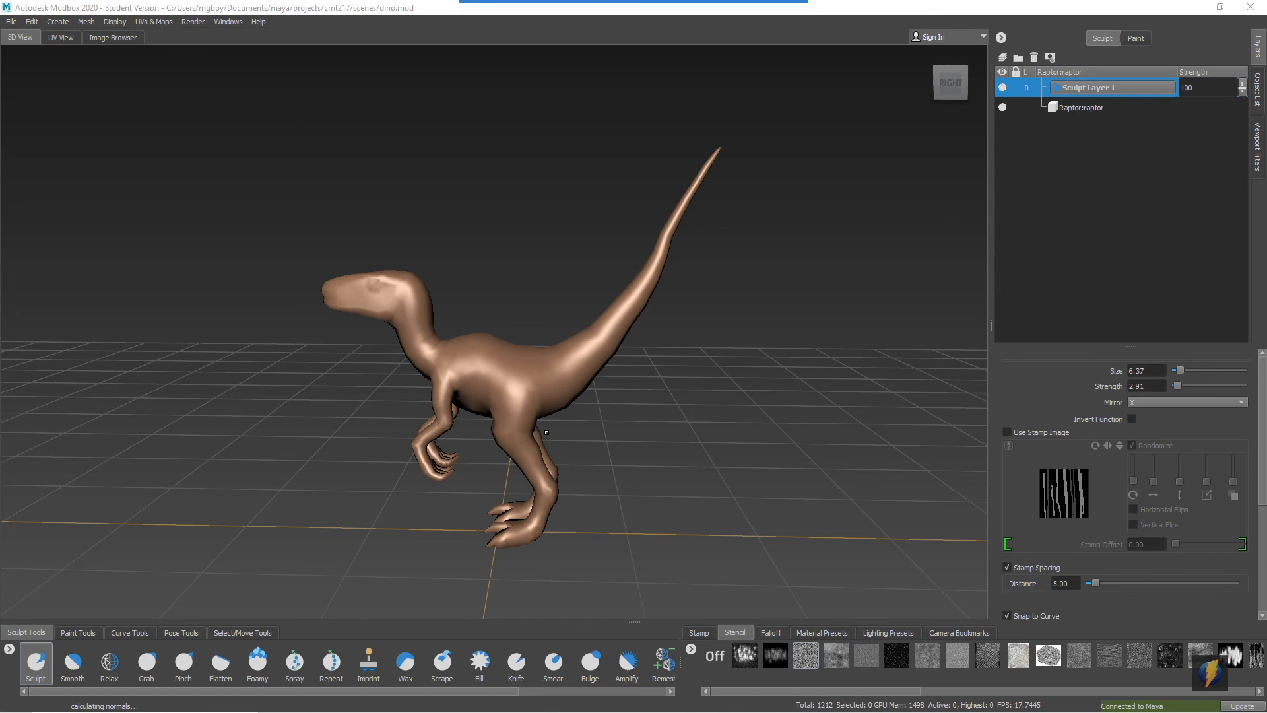
Examine the posed raptor from a front three-quarter view and bring up the set of pose tools
{"action": "left_click_drag", "start_coordinate": [364, 365], "coordinate": [403, 365], "text": "alt"}
{"action": "mouse_move", "coordinate": [360, 437]}
{"action": "right_mouse_down", "text": "alt"}
{"action": "mouse_move", "coordinate": [543, 383]}
{"action": "mouse_move", "coordinate": [543, 420]}
{"action": "right_mouse_up", "text": "alt"}
{"action": "middle_click_drag", "start_coordinate": [543, 419], "coordinate": [504, 354], "text": "alt"}
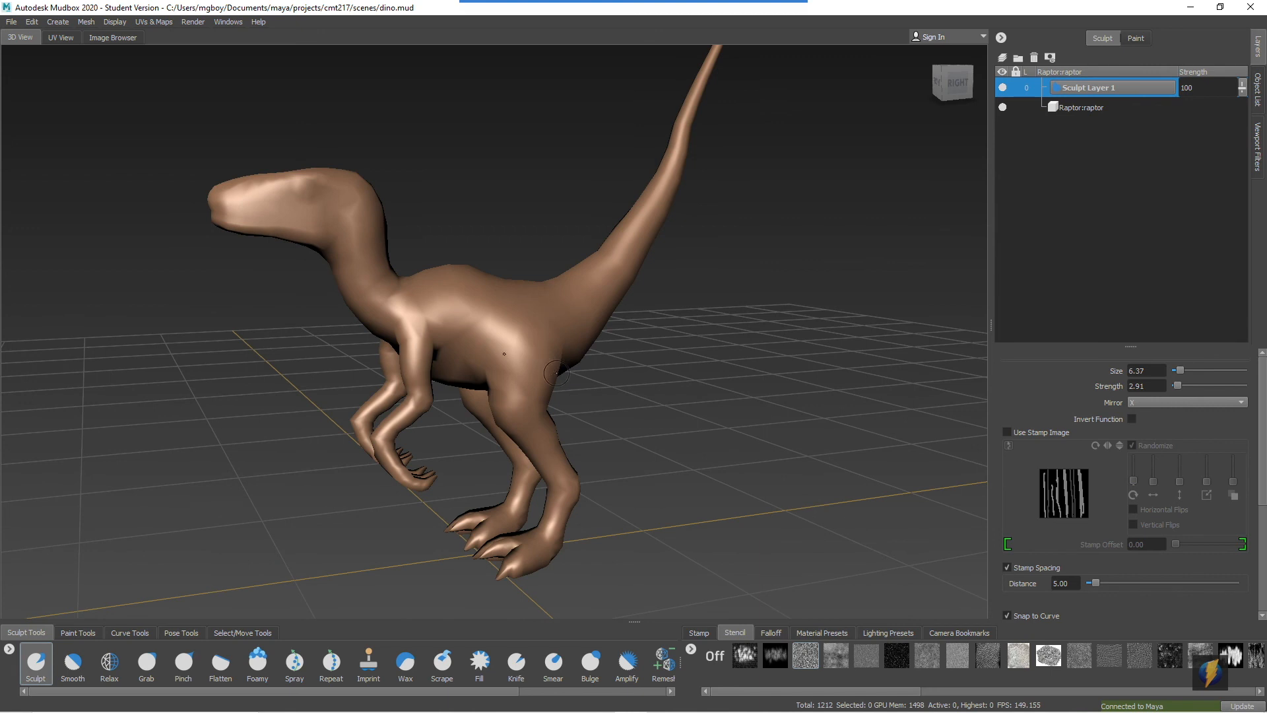
{"action": "left_click", "coordinate": [180, 633]}
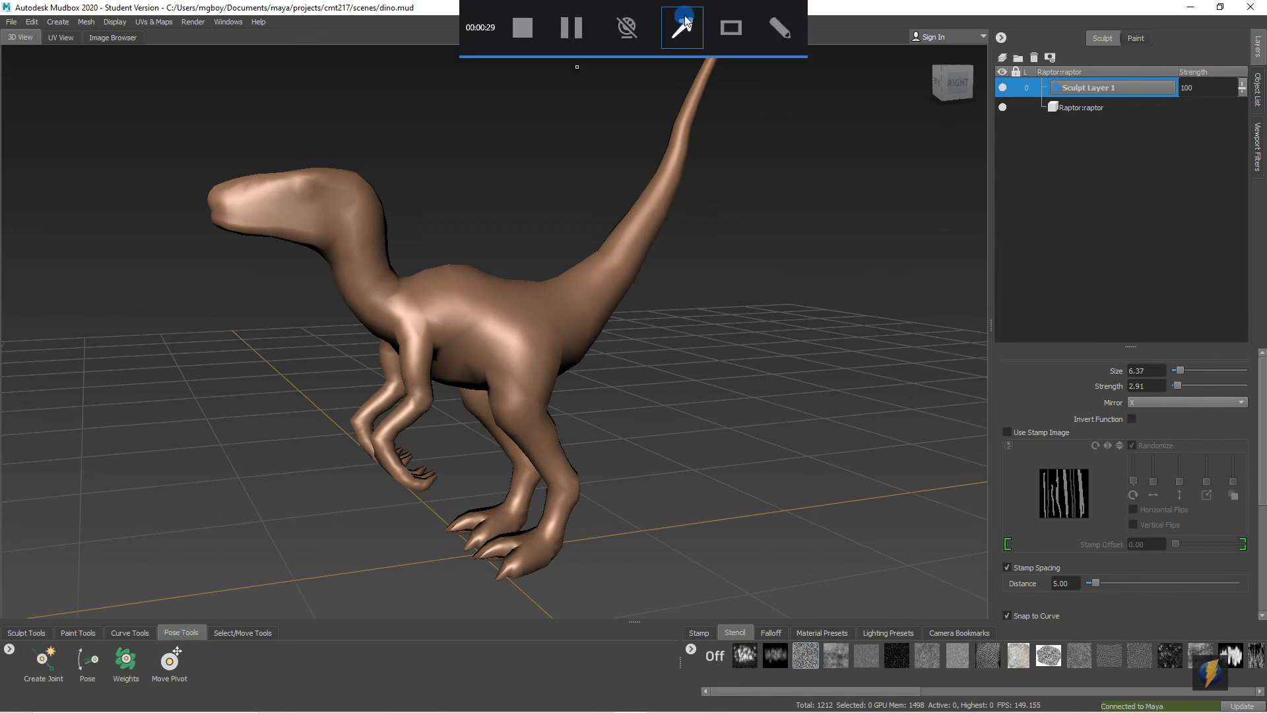
{"action": "mouse_move", "coordinate": [370, 269]}
{"action": "left_mouse_down"}
{"action": "mouse_move", "coordinate": [44, 587]}
{"action": "mouse_move", "coordinate": [51, 643]}
{"action": "mouse_move", "coordinate": [192, 650]}
{"action": "mouse_move", "coordinate": [197, 632]}
{"action": "left_mouse_up"}
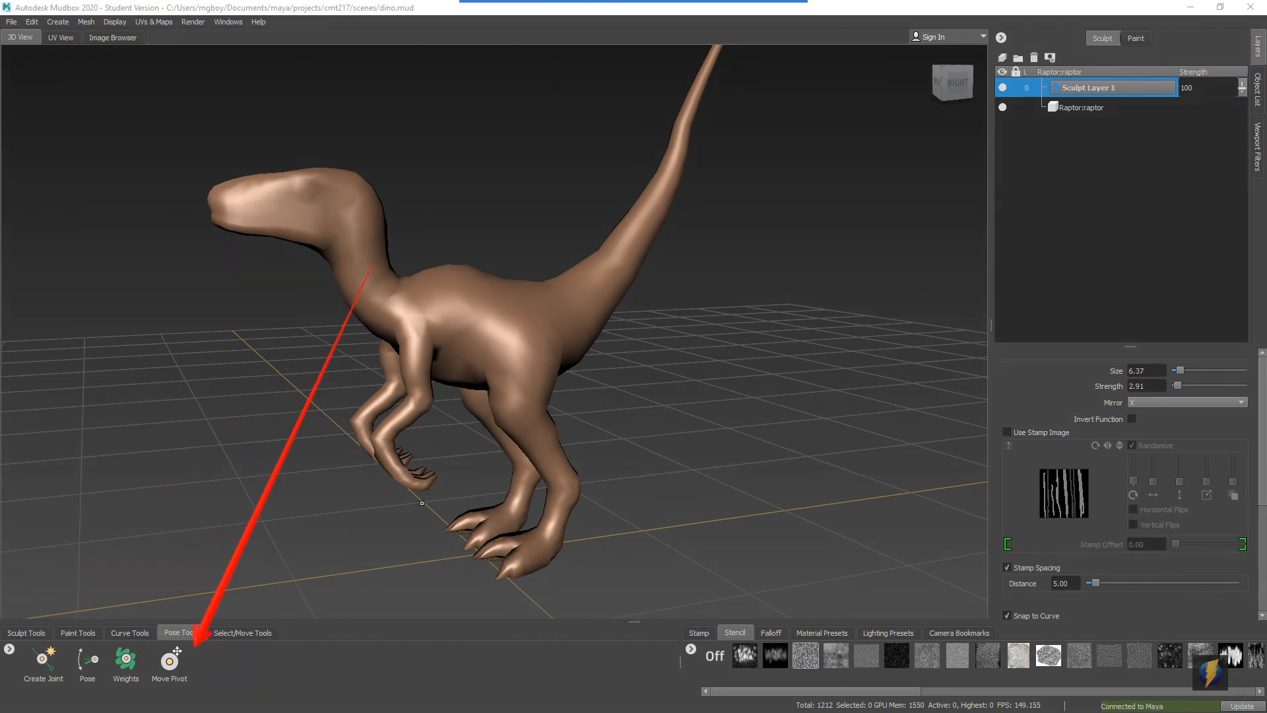